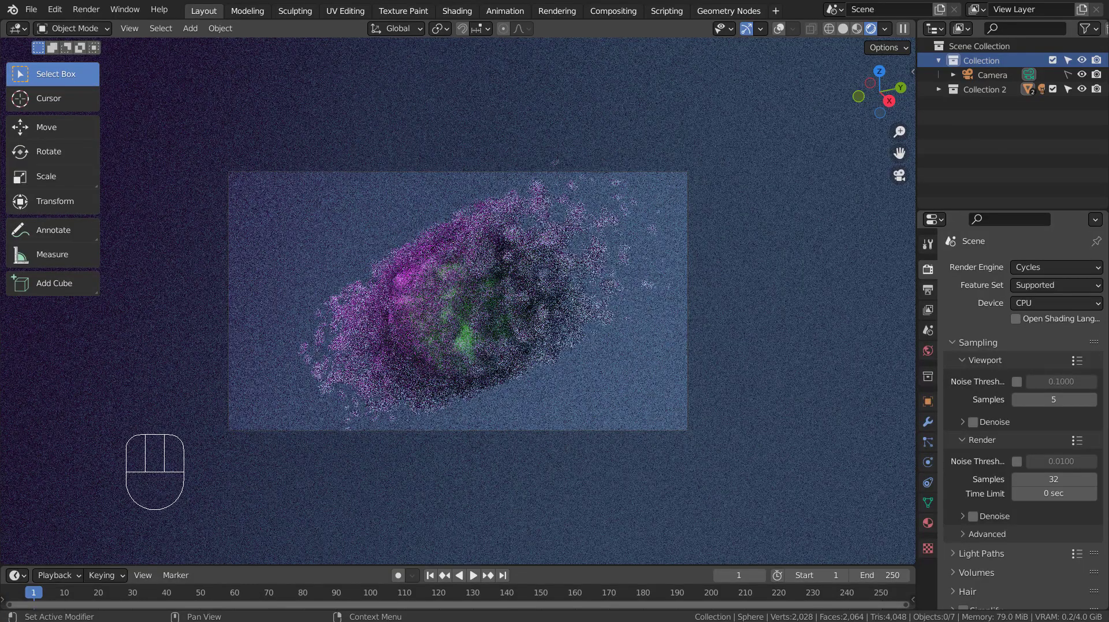
Step: Switch the viewport to solid shading and orbit out of the camera view to see the outer sphere
click(845, 28)
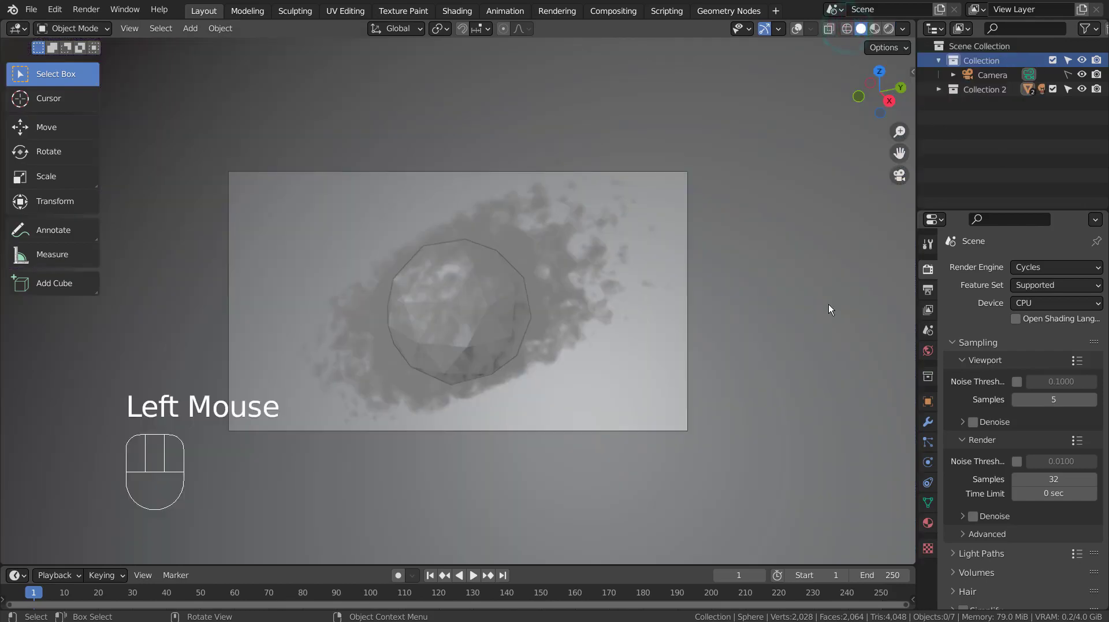
middle_drag(829, 304, 887, 315)
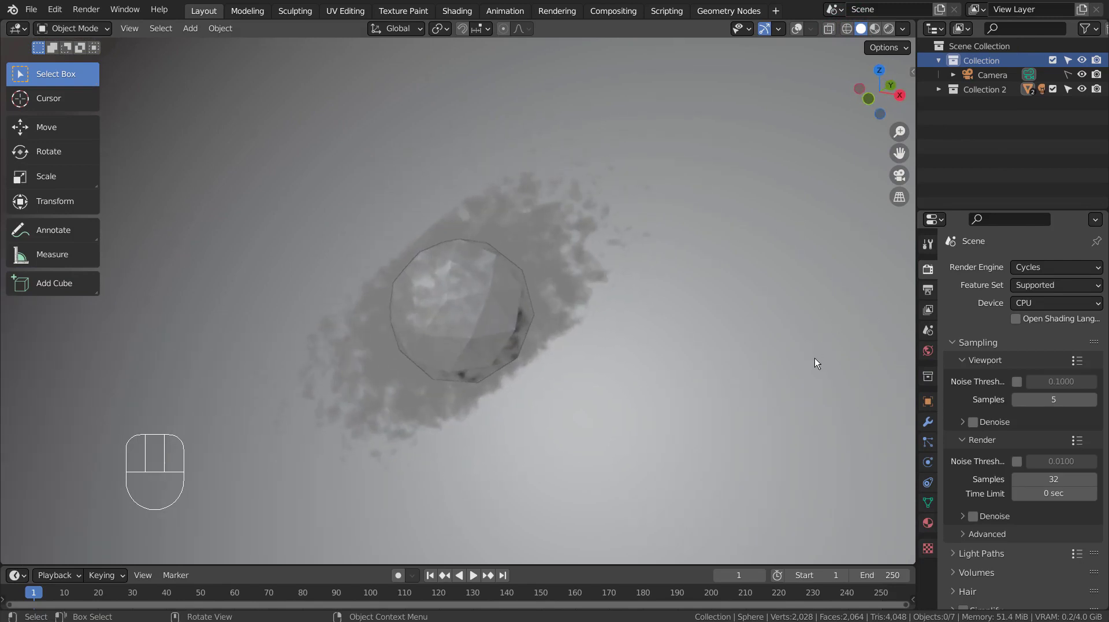
scroll(814, 358, down, 5)
Step: Turn the viewport overlays back on and orbit and zoom around the smoke cloud
click(598, 303)
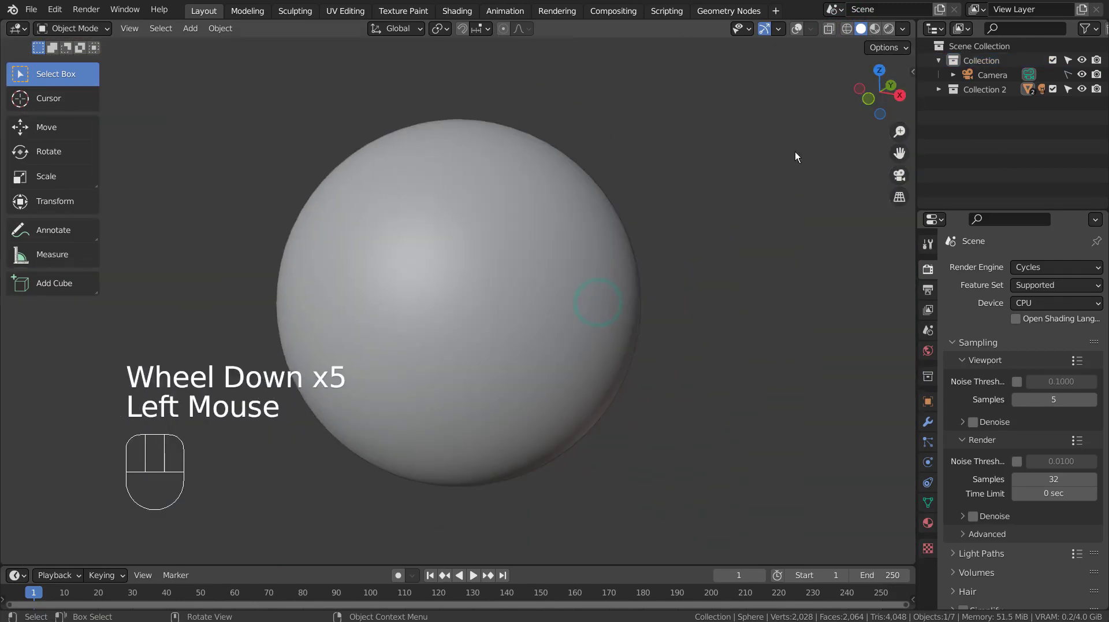
click(798, 29)
middle_drag(766, 292, 792, 290)
scroll(688, 320, up, 5)
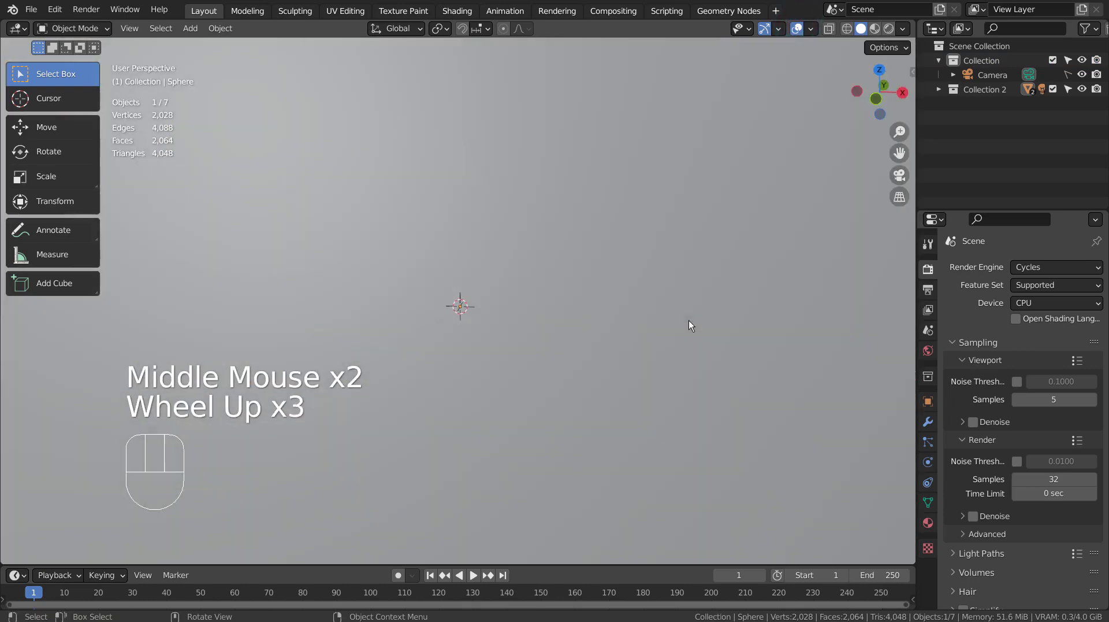
scroll(688, 324, up, 1)
middle_drag(695, 352, 556, 311)
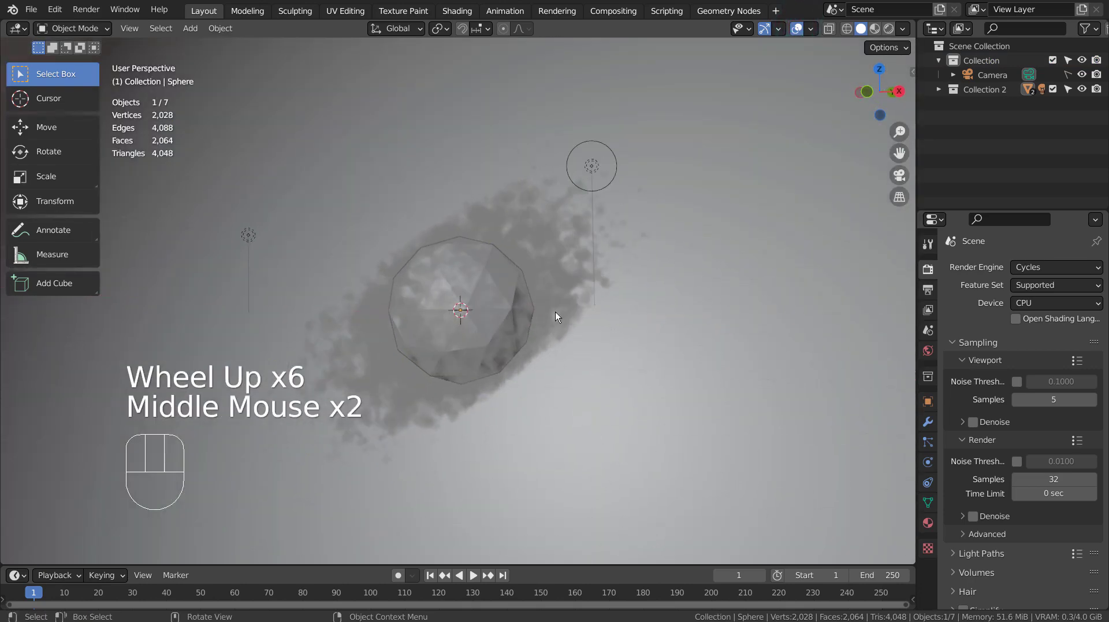
Step: Inspect the smoke domain, Icosphere and Volume, then expand Collection 2 in the Outliner
click(466, 294)
click(477, 289)
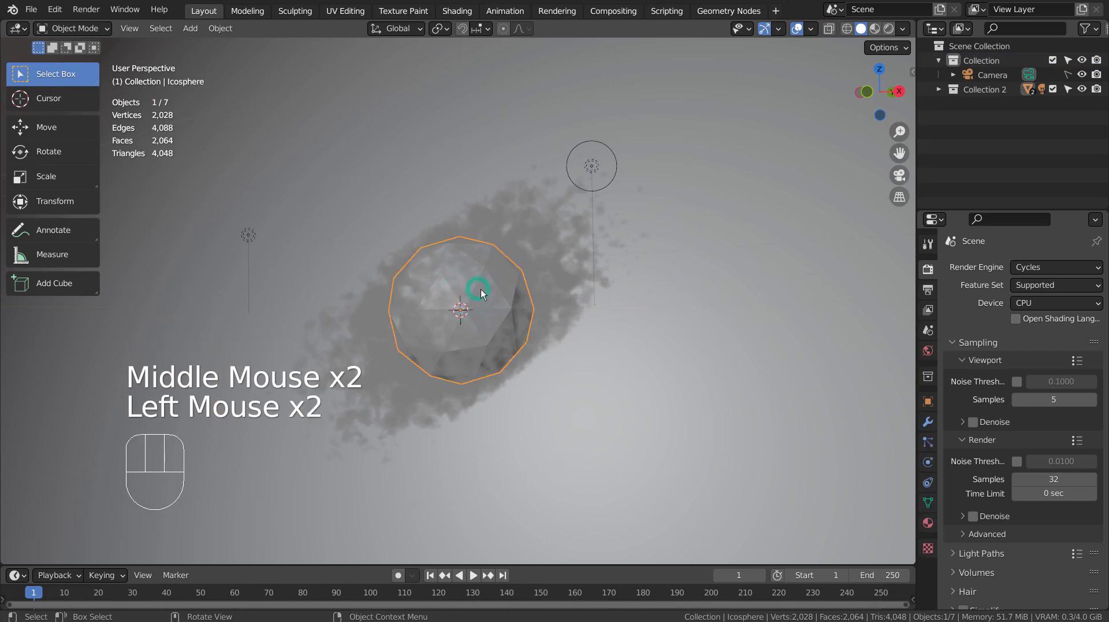
middle_drag(480, 289, 508, 302)
click(522, 321)
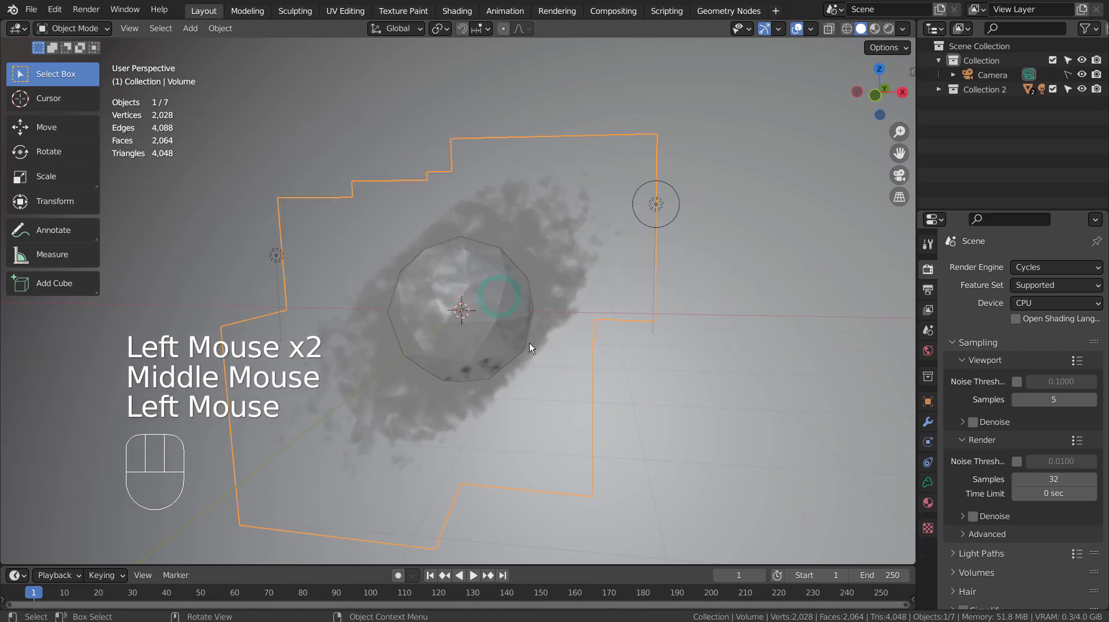
middle_drag(529, 342, 631, 365)
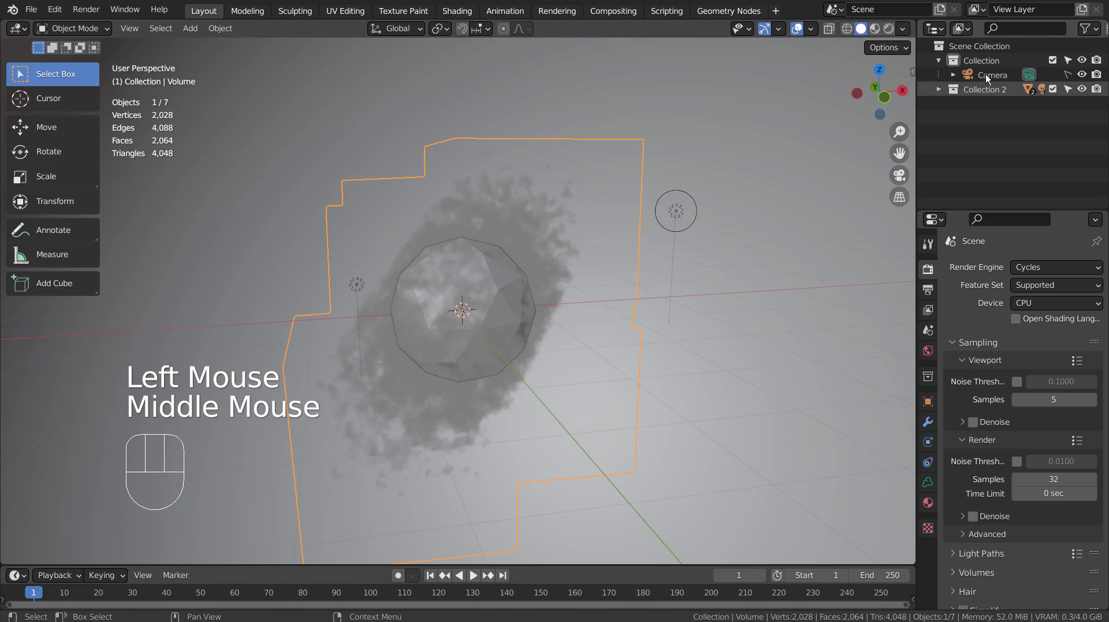
click(939, 89)
click(989, 118)
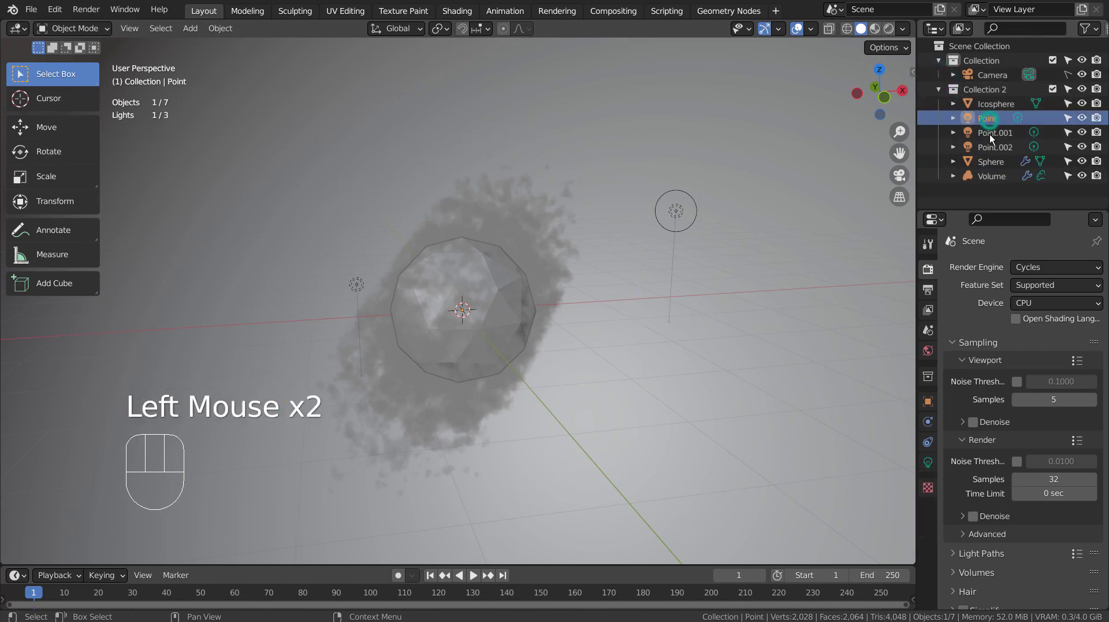
scroll(705, 319, down, 1)
scroll(705, 319, up, 2)
middle_drag(705, 319, 592, 314)
key(shift+z)
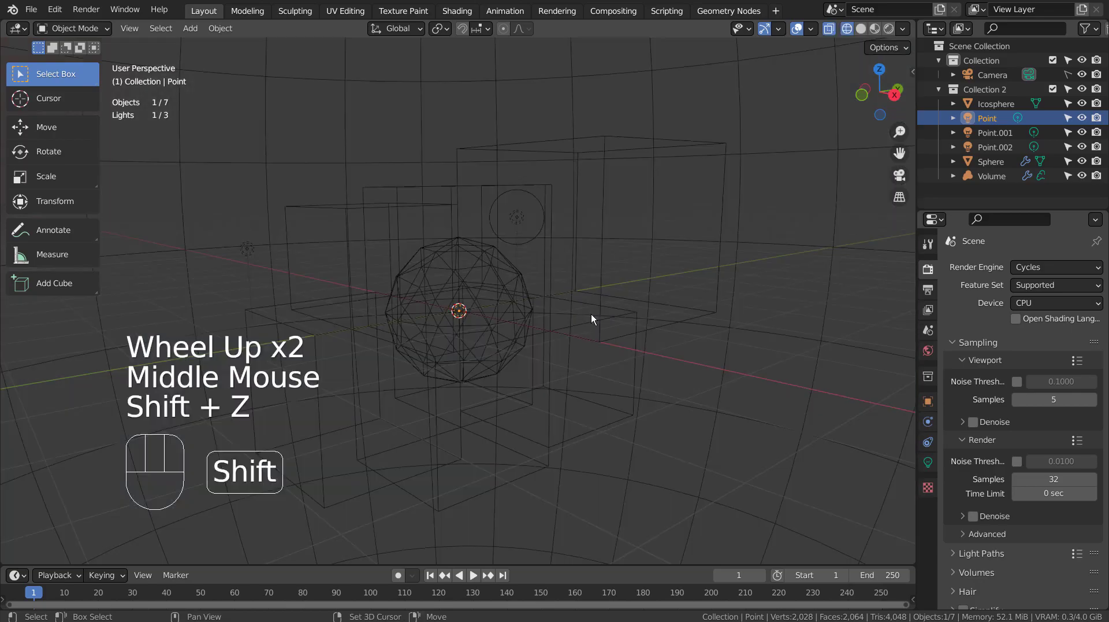
scroll(498, 343, up, 6)
scroll(501, 348, up, 1)
middle_drag(501, 348, 611, 362)
scroll(527, 355, down, 4)
click(994, 137)
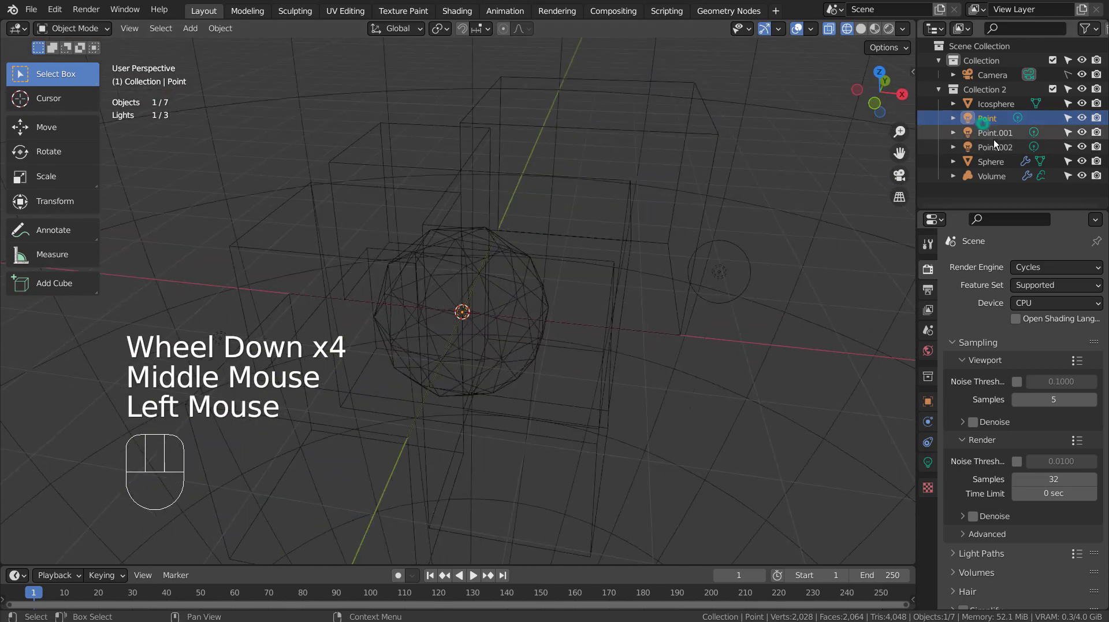
click(995, 133)
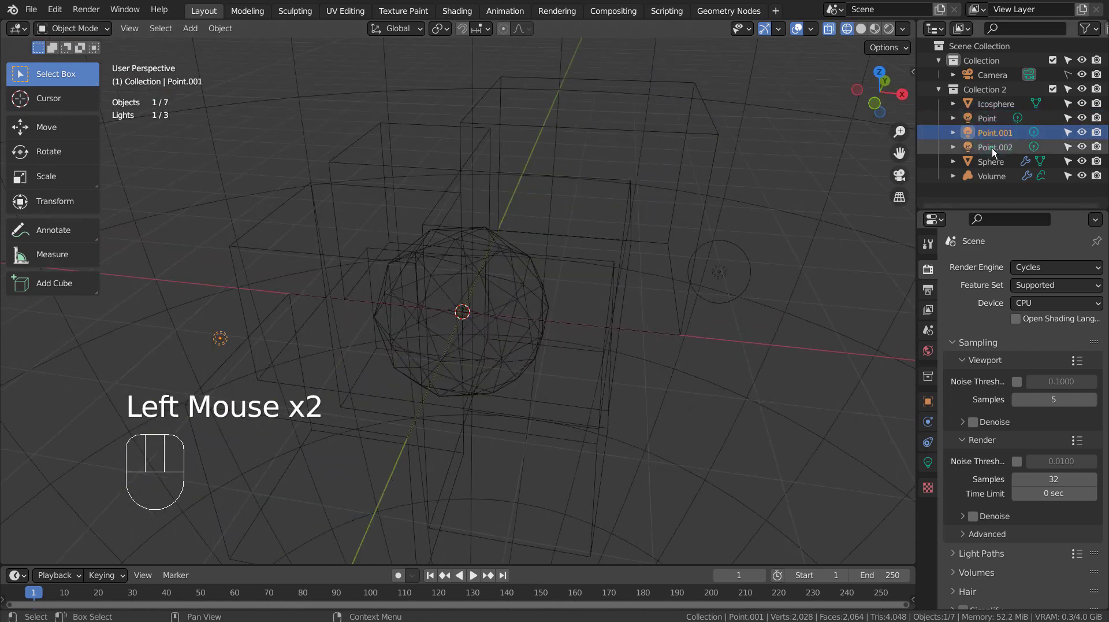
click(993, 148)
click(989, 120)
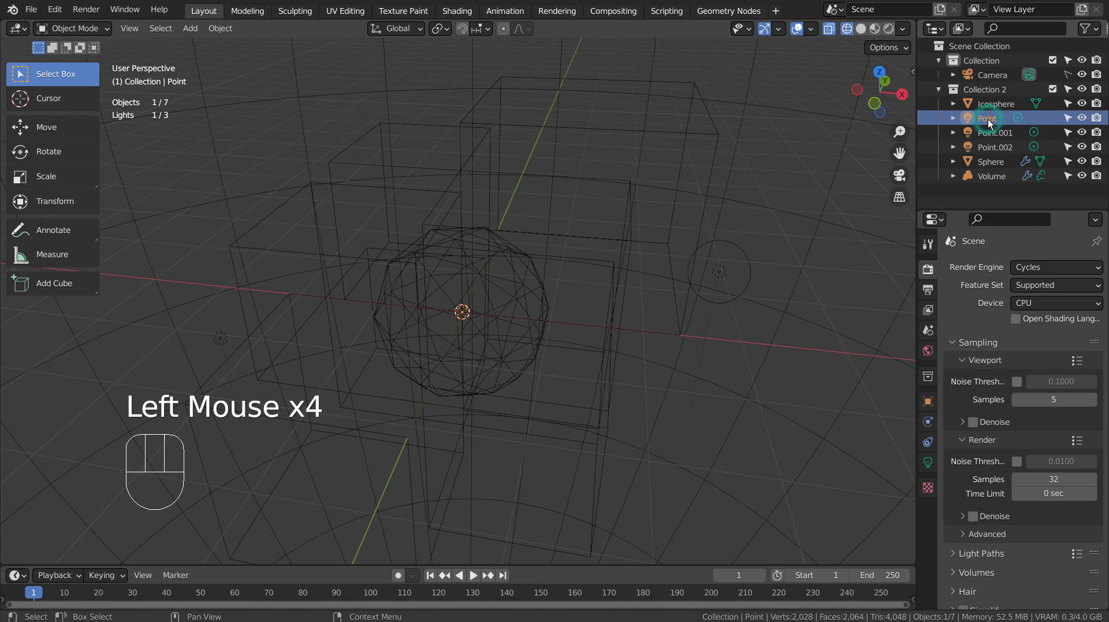
key(shift+z)
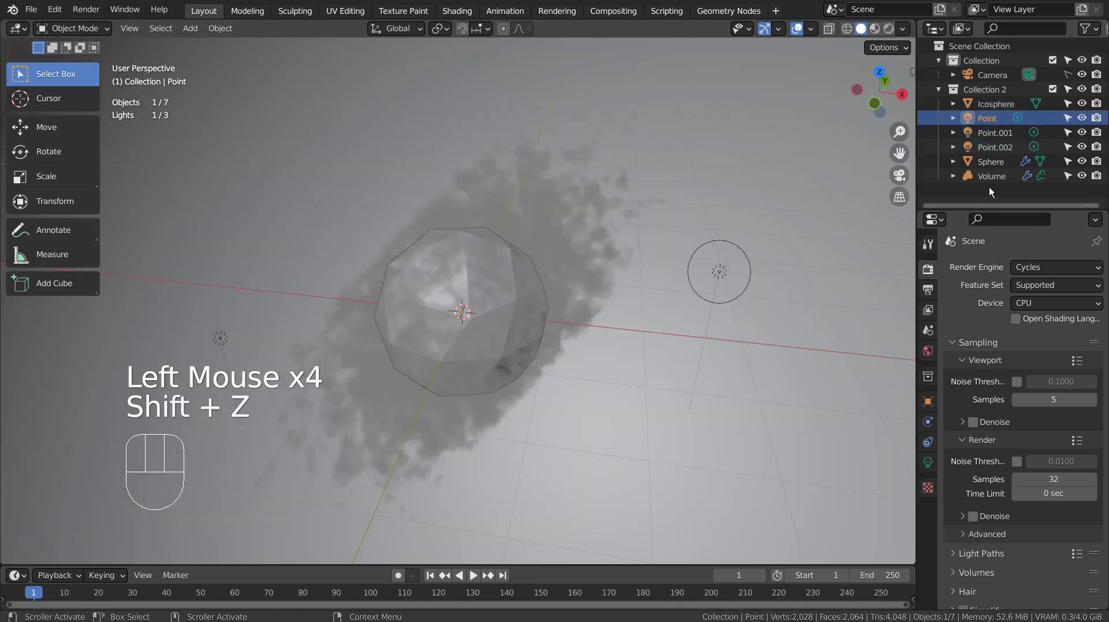
click(994, 137)
click(995, 148)
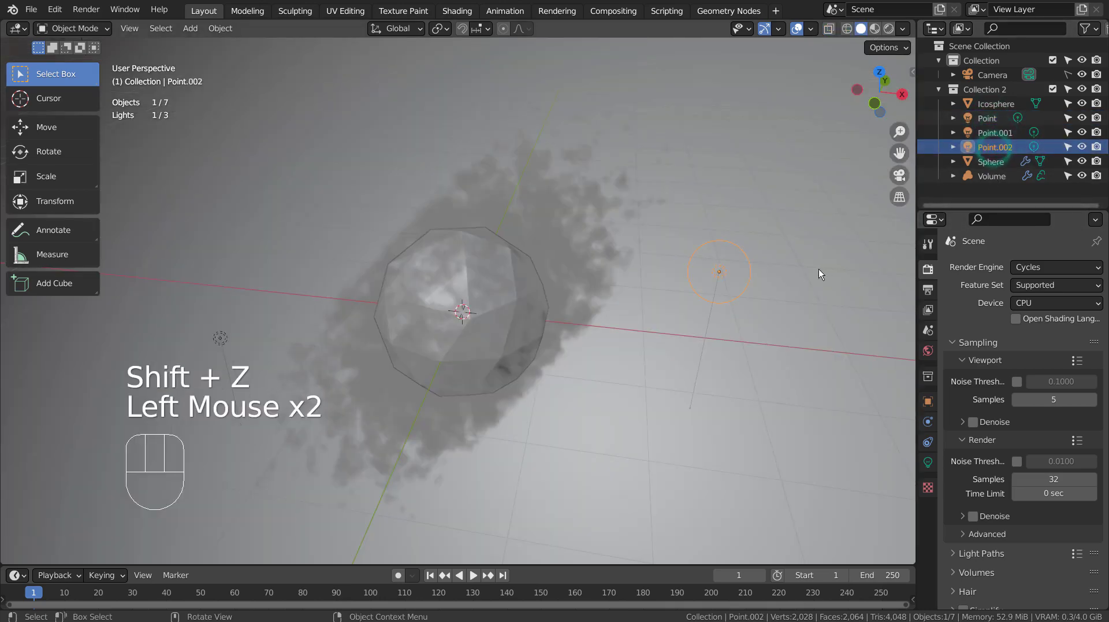
middle_click(743, 345)
middle_drag(743, 345, 514, 290)
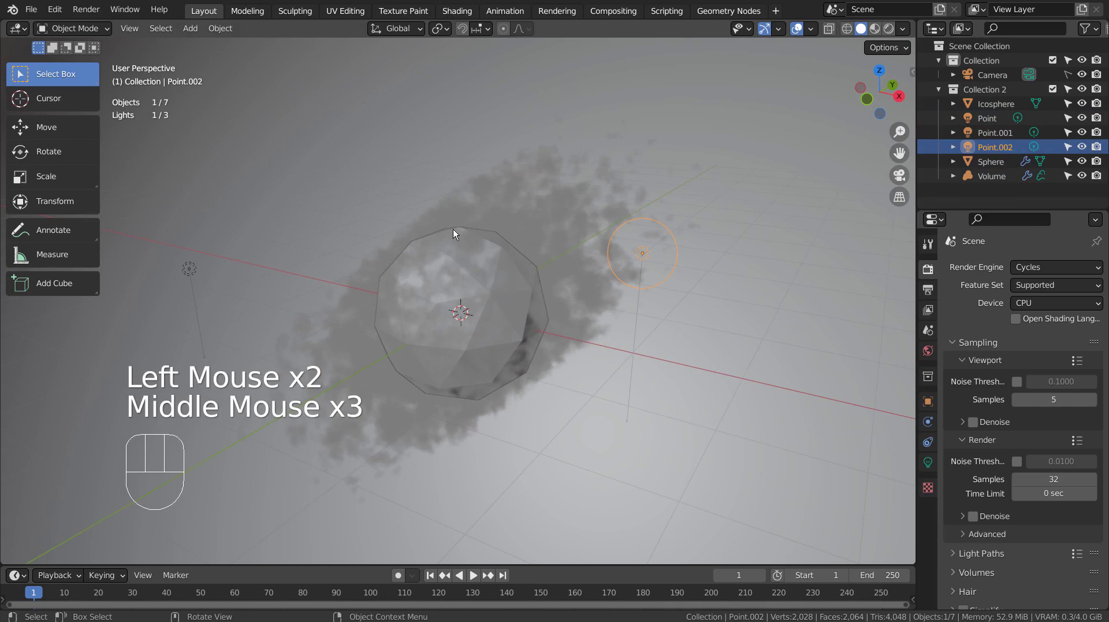
Step: Exclude Collection 2, make Collection active, and add a new icosphere
click(1053, 89)
click(966, 60)
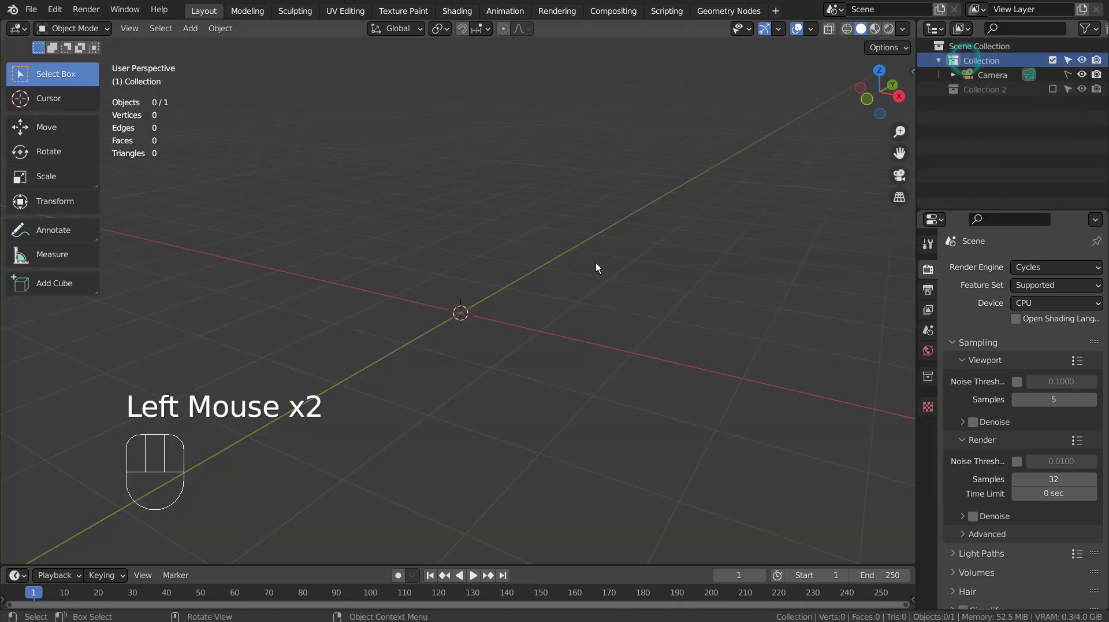
key(shift+a)
mouse_move(568, 271)
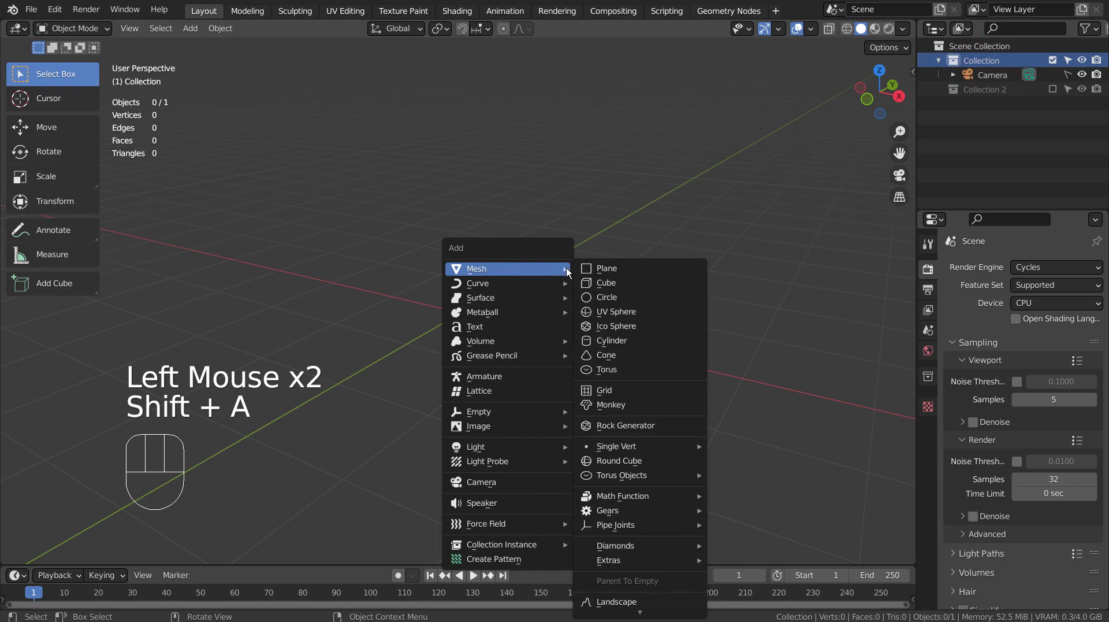
click(617, 326)
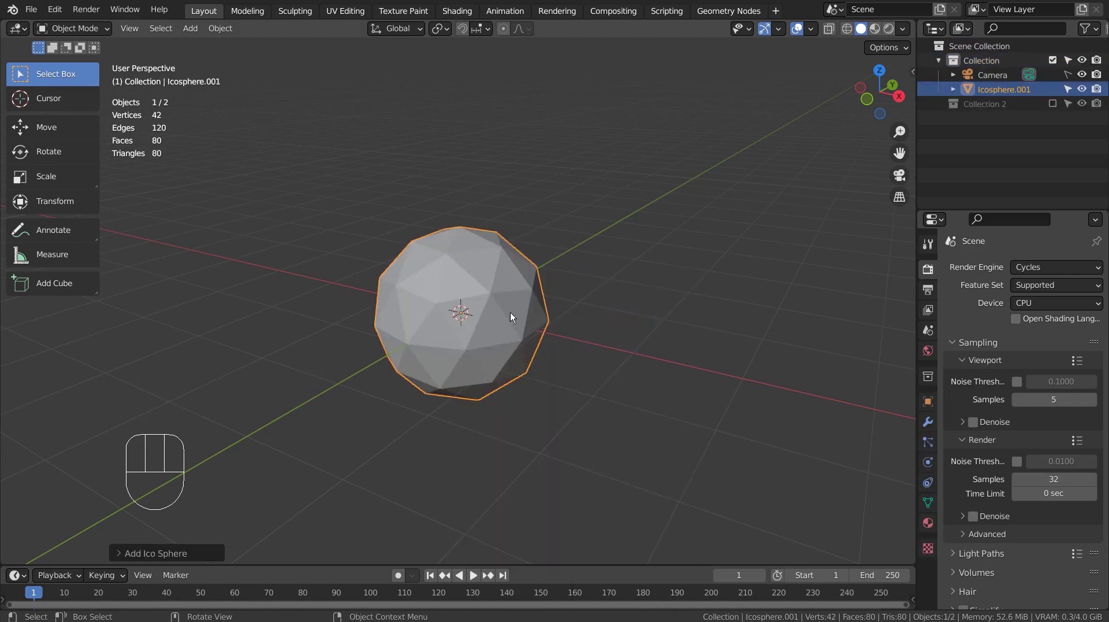
Step: Add an empty Volume object and select it in the Outliner
key(shift+a)
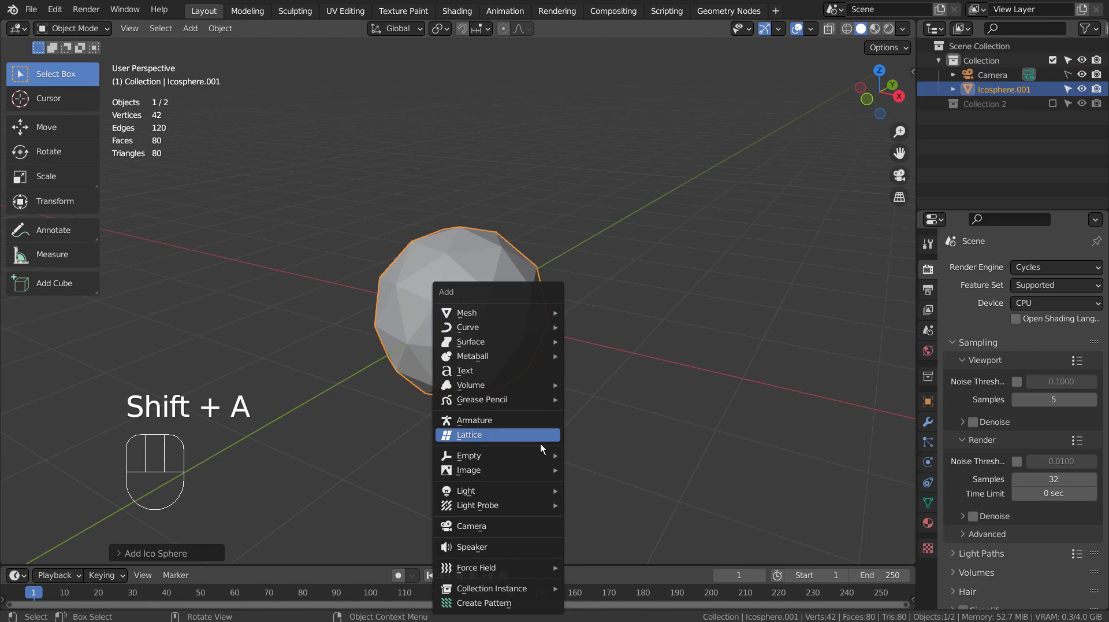
mouse_move(539, 390)
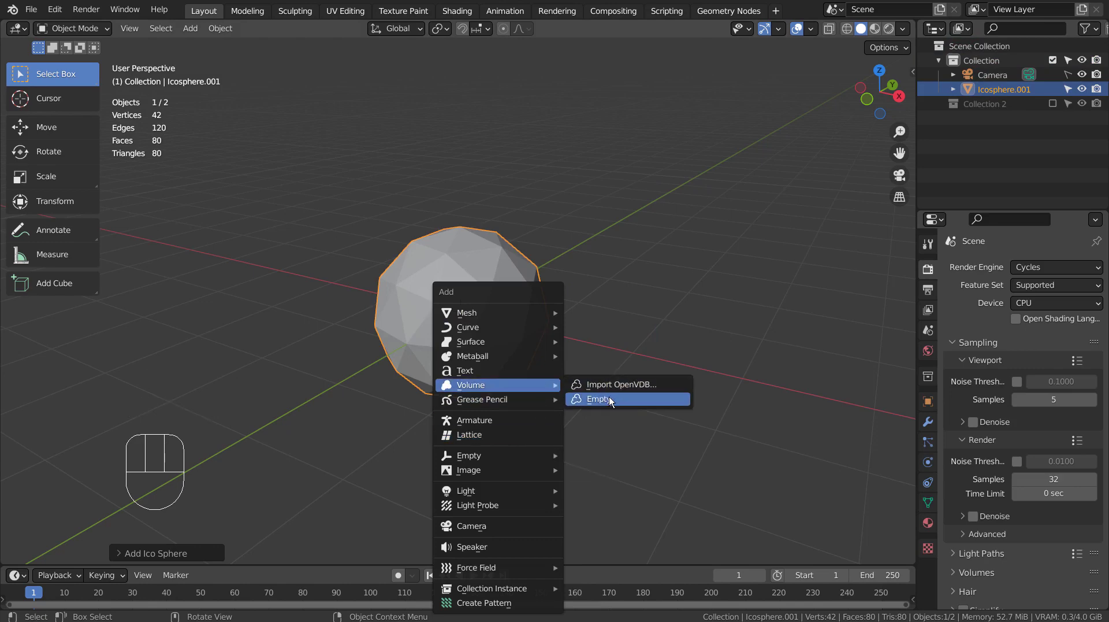
click(642, 398)
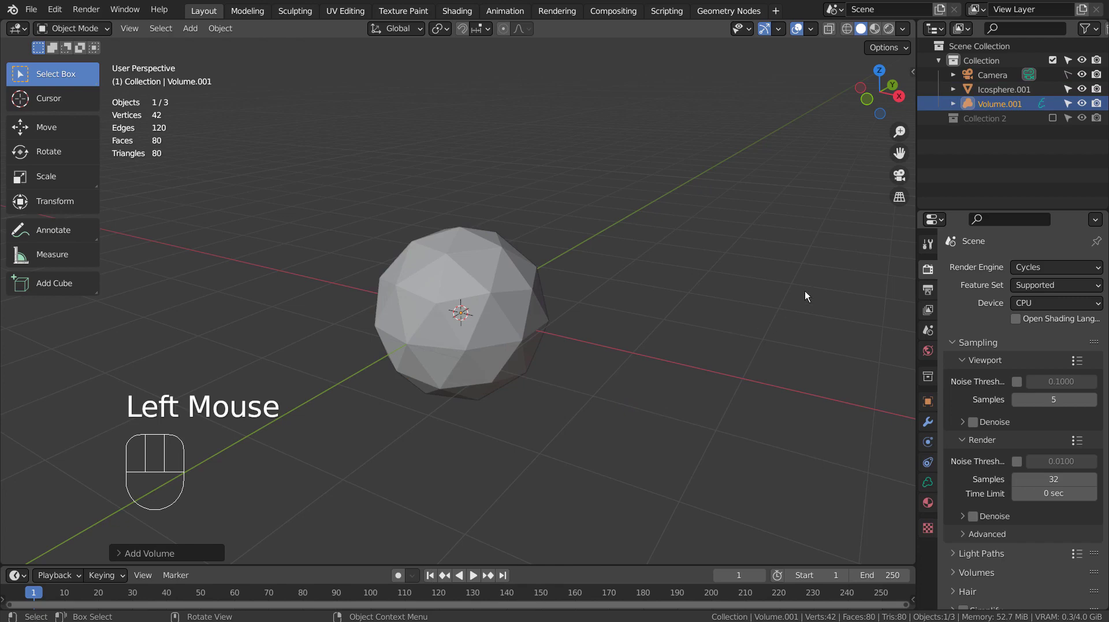
double_click(1008, 91)
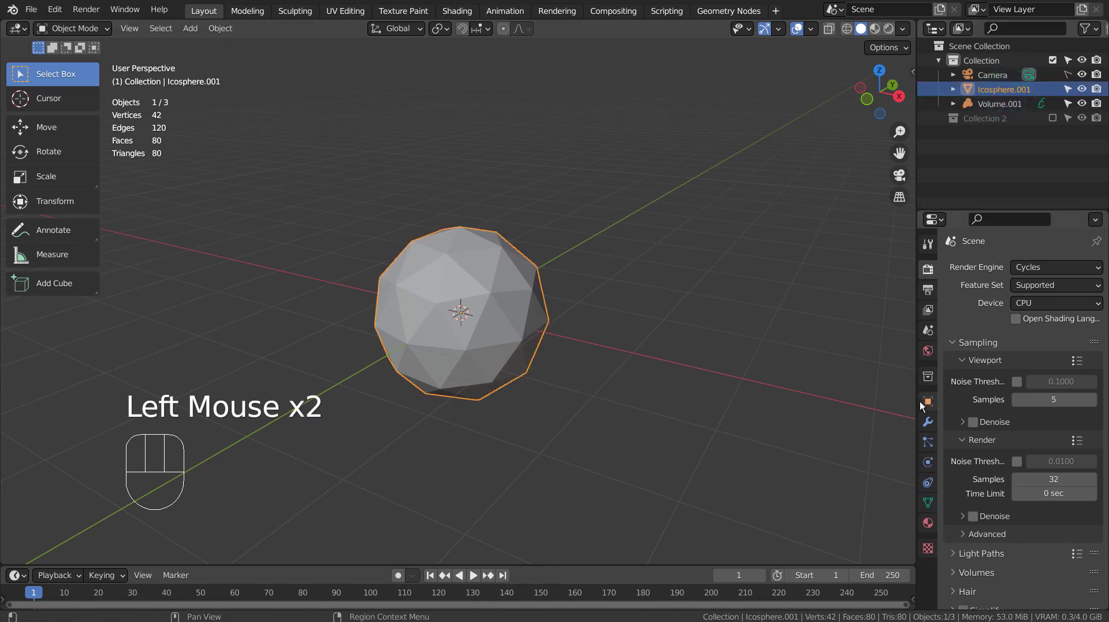
click(1011, 105)
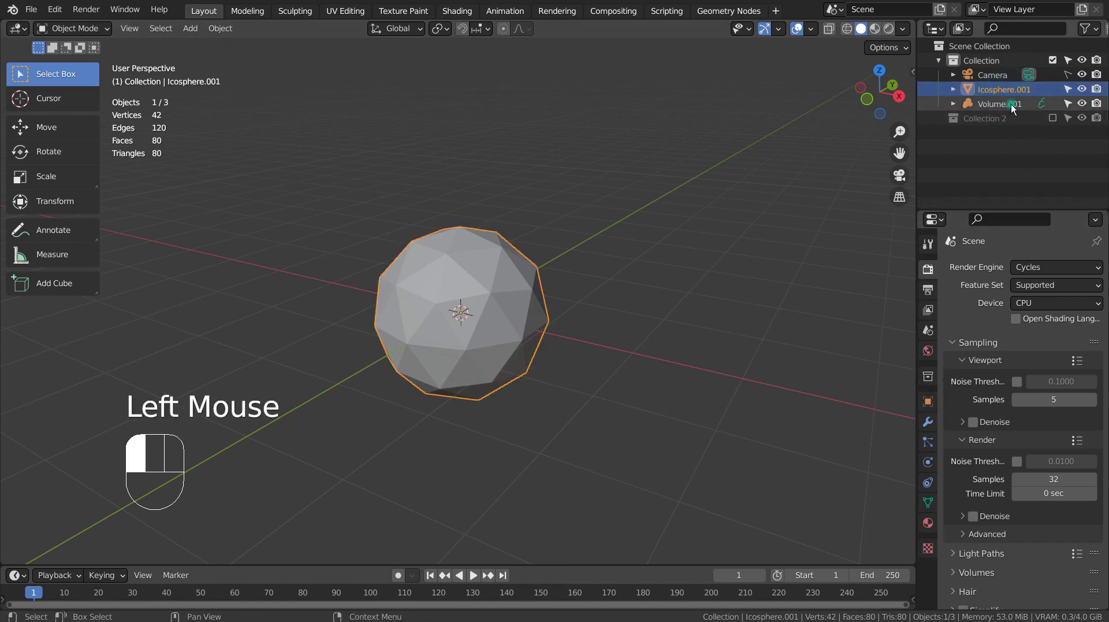
Step: Add a Mesh to Volume modifier to Volume.001 that targets Icosphere.001
click(928, 423)
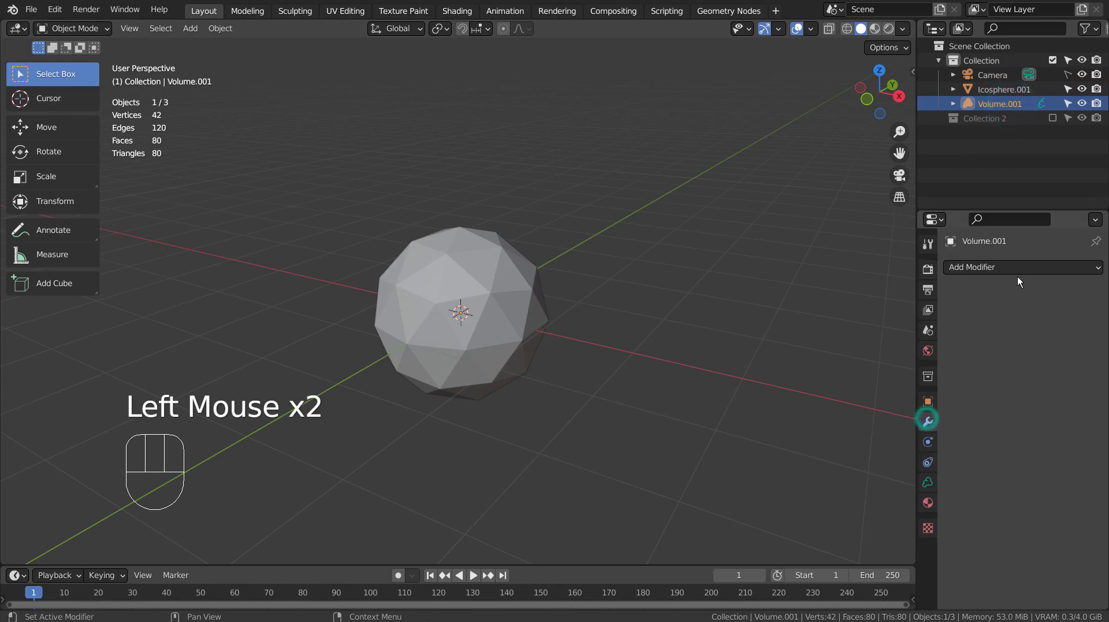
click(1017, 267)
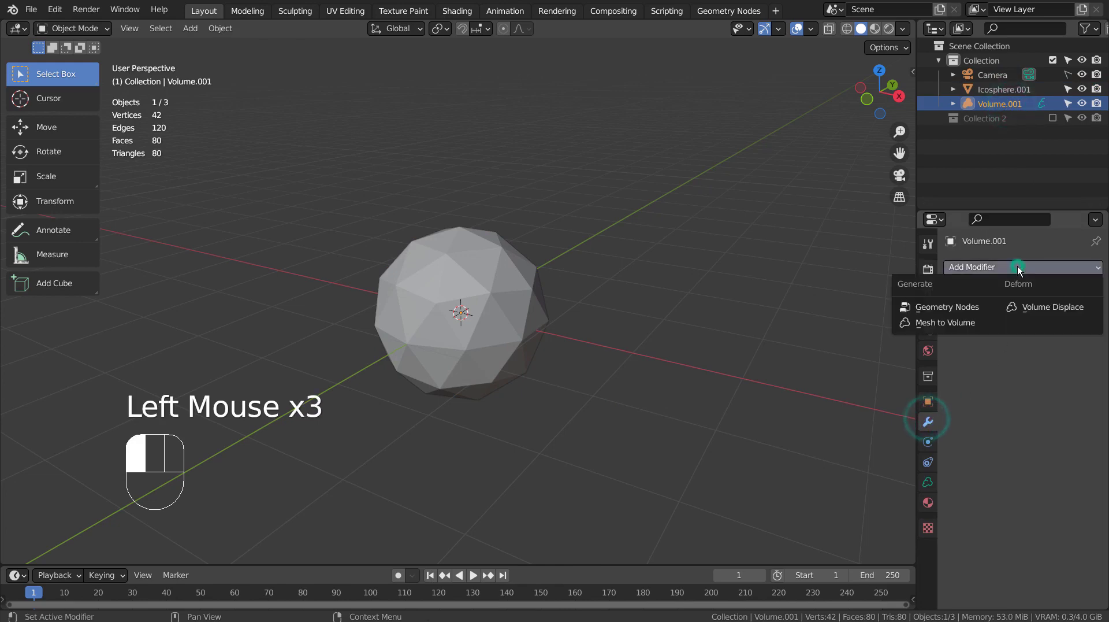
click(960, 321)
click(1013, 312)
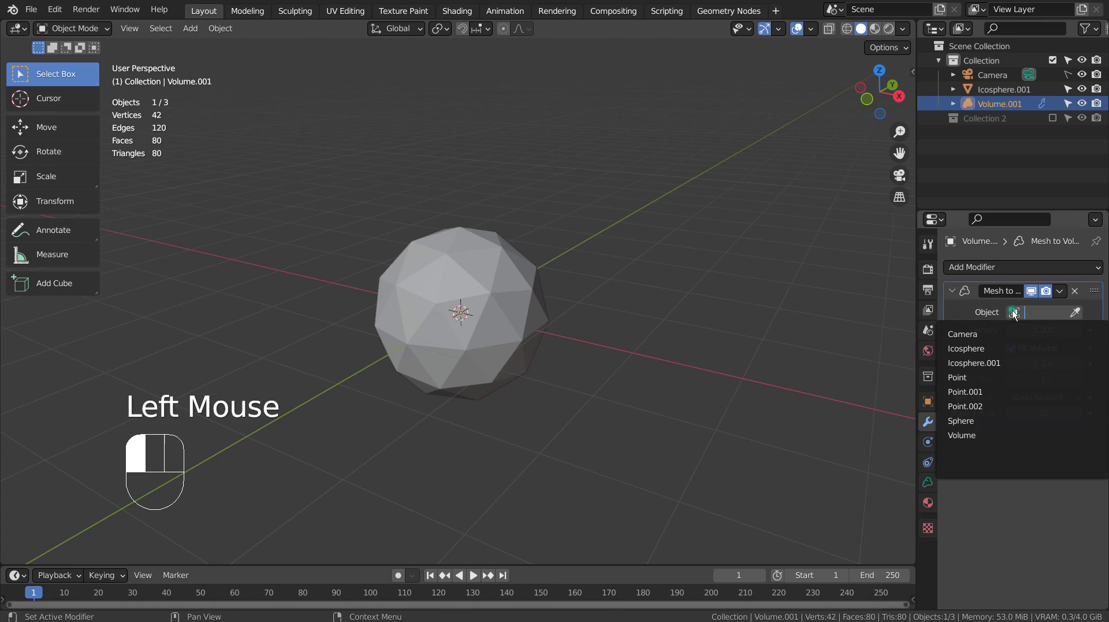
click(977, 349)
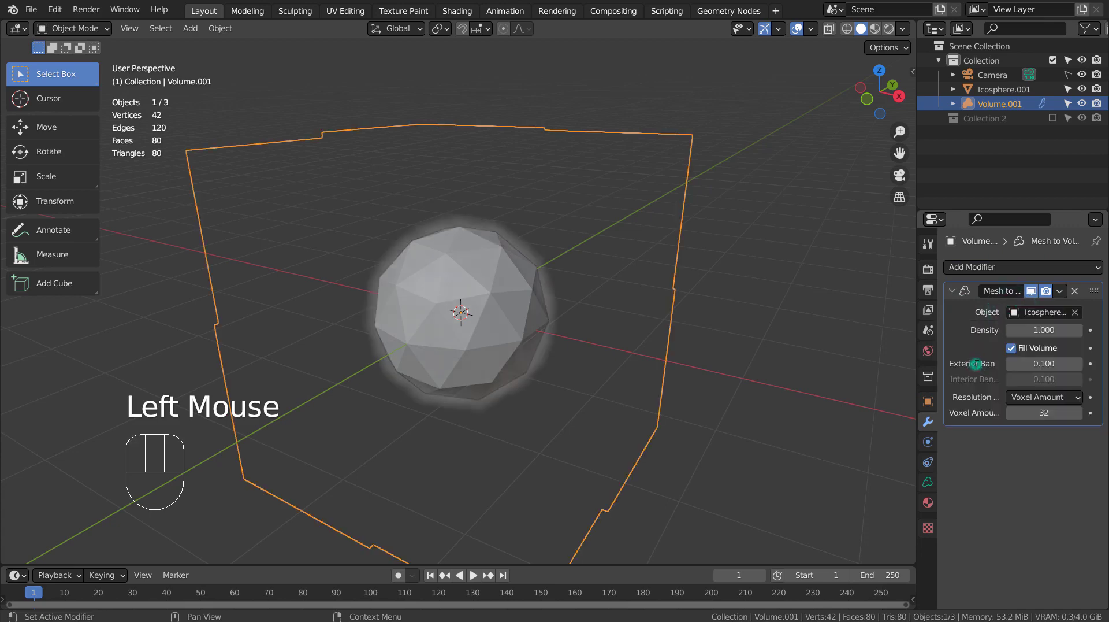
Step: Set the fog density to 5.000 and orbit to inspect the fuzzy sphere
scroll(548, 347, up, 4)
middle_drag(547, 344, 640, 346)
scroll(611, 331, down, 4)
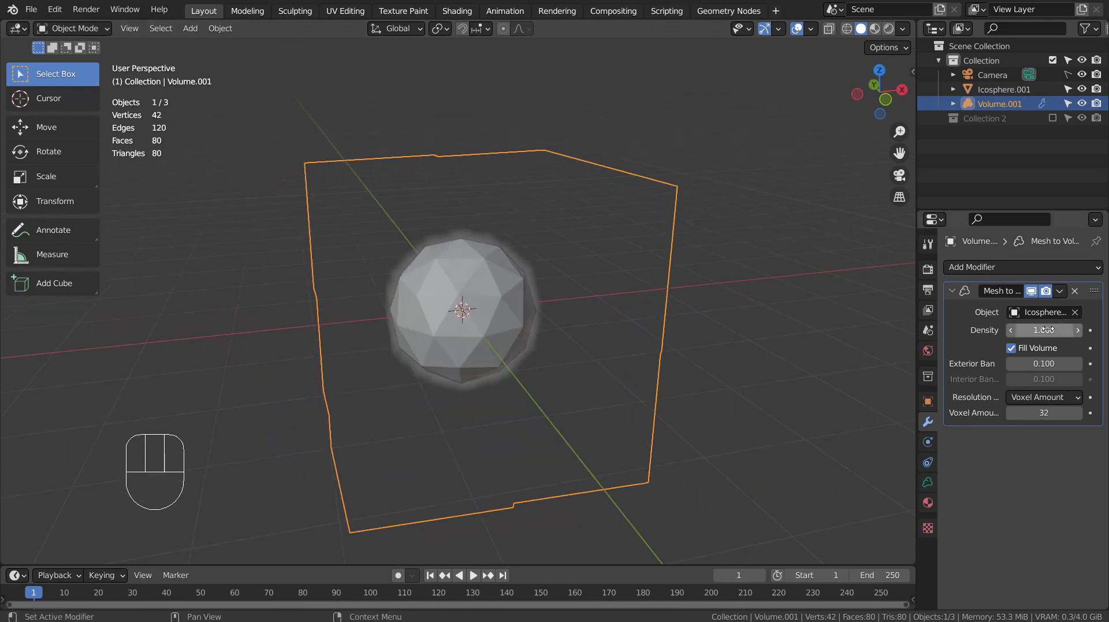
mouse_move(1043, 330)
mouse_down()
mouse_move(1106, 330)
mouse_move(1055, 330)
mouse_up()
scroll(580, 357, up, 3)
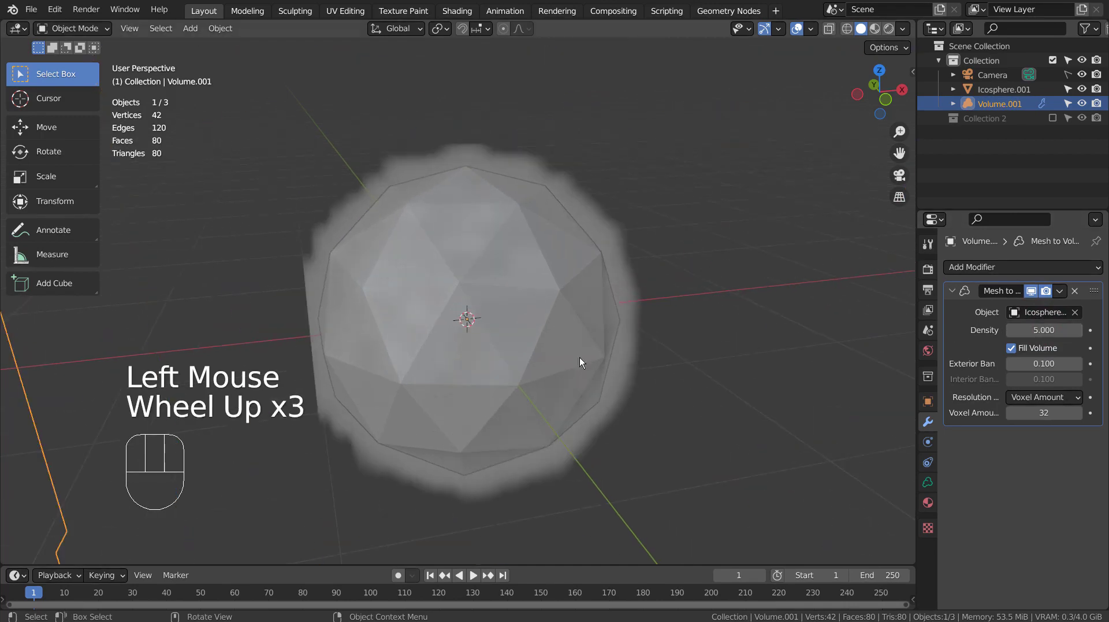
middle_drag(581, 357, 600, 341)
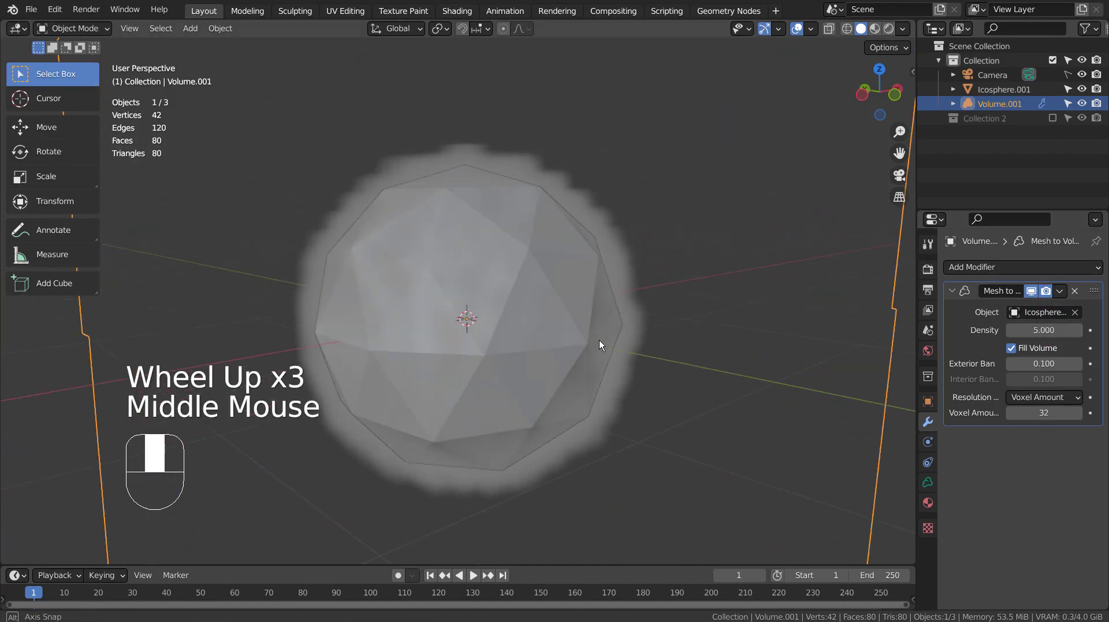
Step: Add a Volume Displace modifier with a new Texture.001 of type Clouds
click(1025, 269)
click(1028, 306)
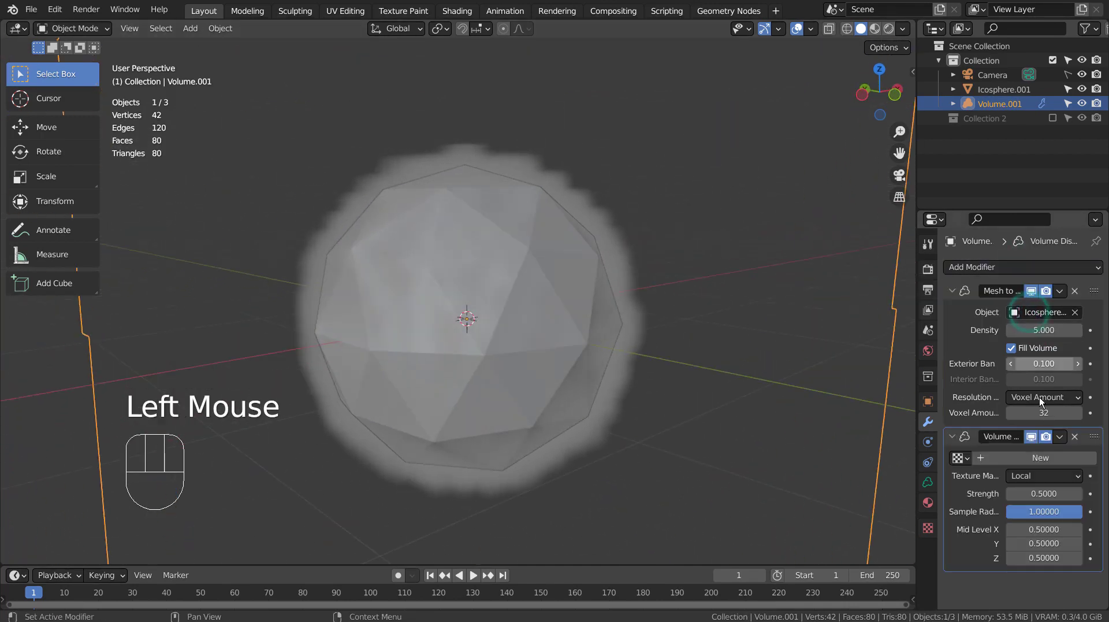
click(1044, 459)
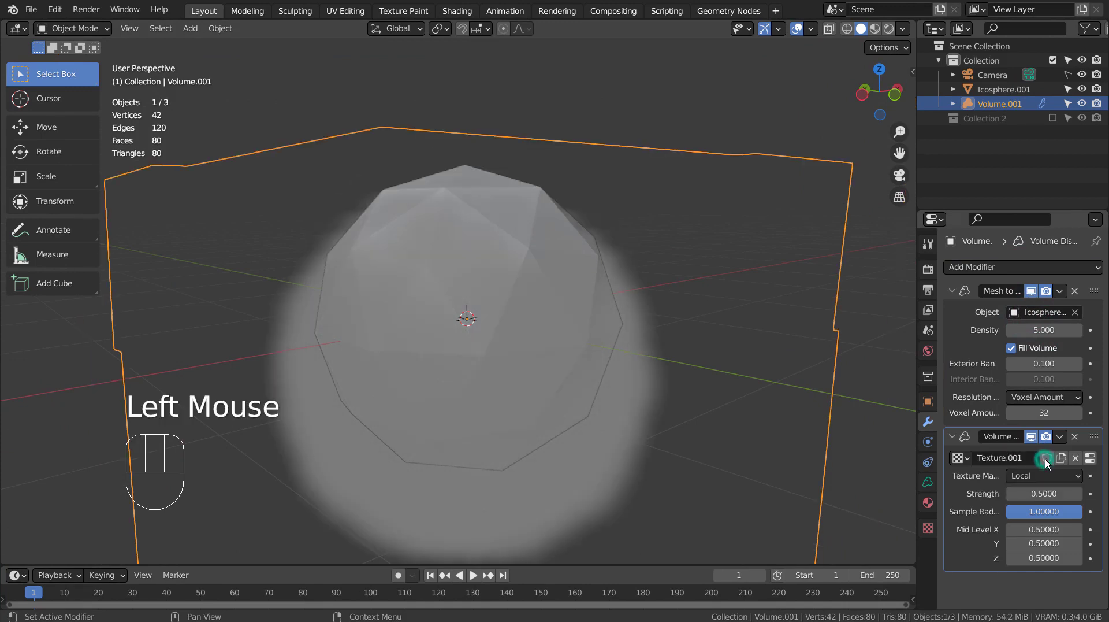
click(928, 527)
click(1006, 309)
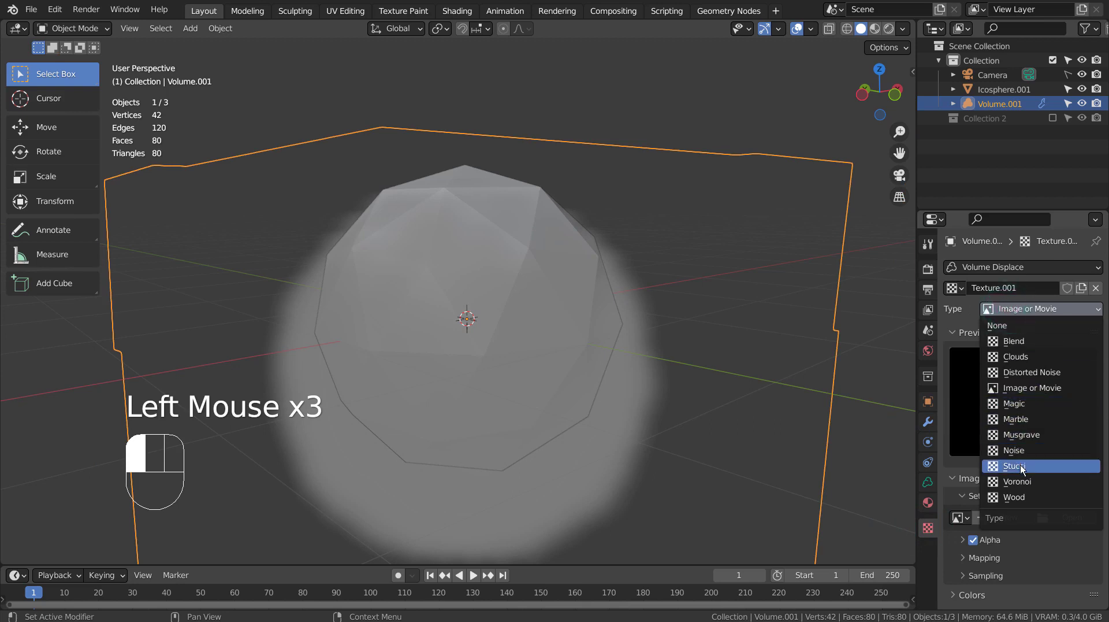
click(1023, 357)
Step: Reselect Volume.001 and raise the displacement strength to 3 to enlarge the cloud
middle_drag(511, 349, 751, 353)
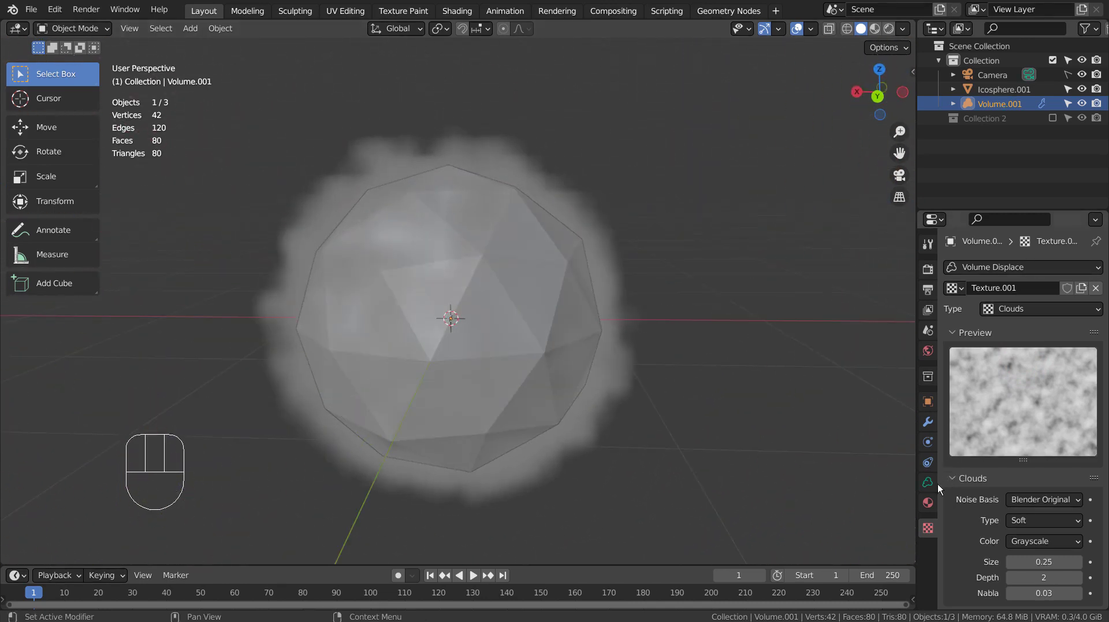
click(416, 311)
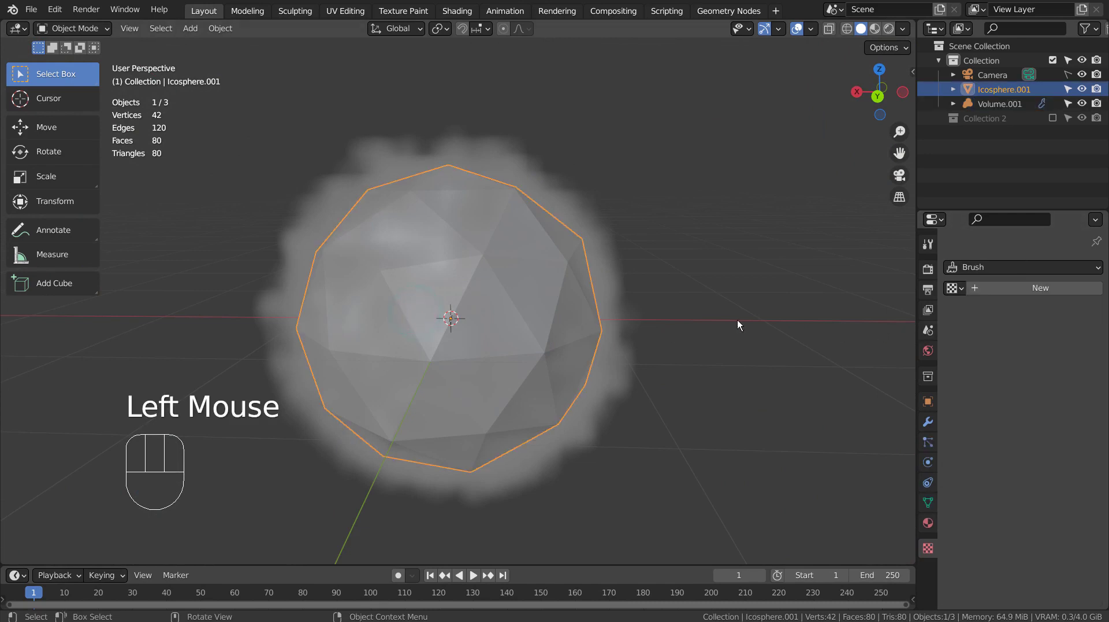
click(501, 310)
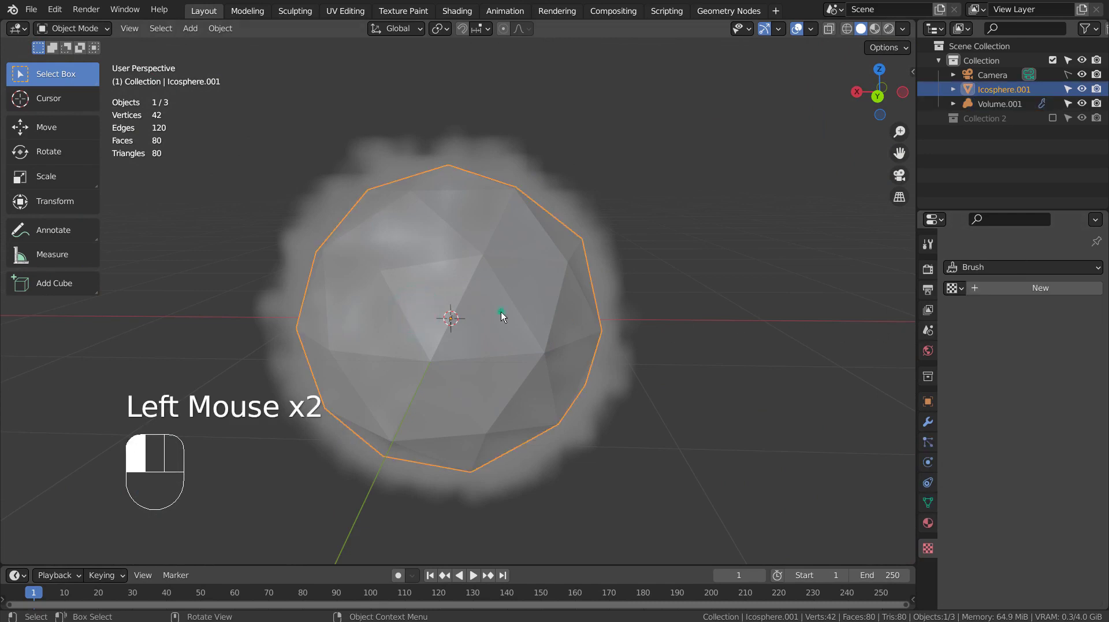
click(928, 421)
drag(1040, 493, 1080, 493)
middle_drag(712, 397, 357, 399)
scroll(306, 366, down, 2)
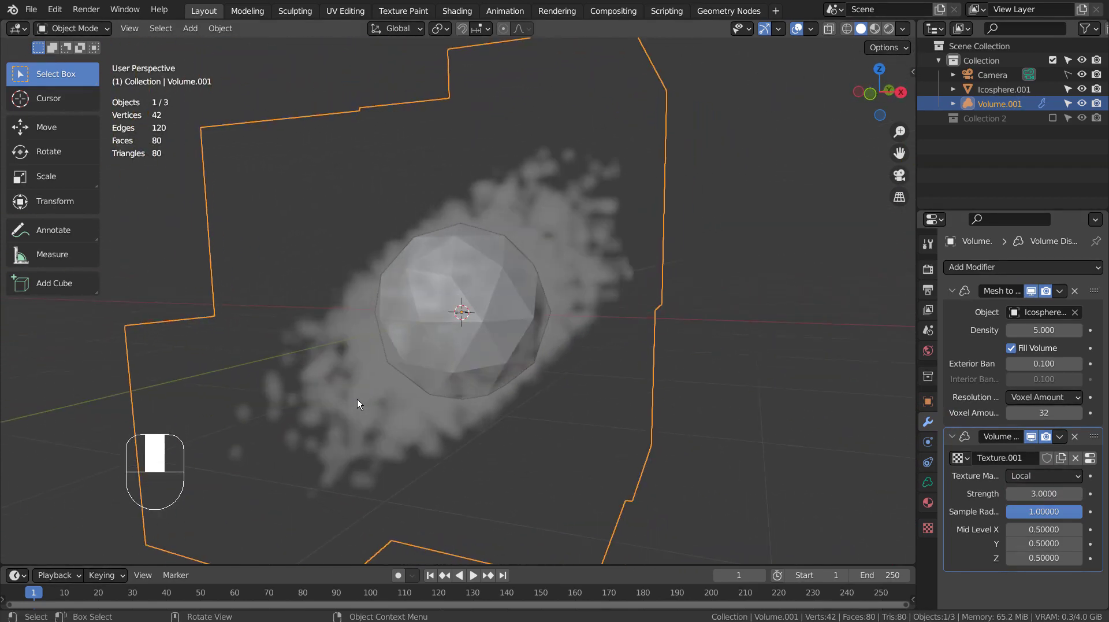
Step: Delete the practice Icosphere.001 and Volume.001 objects
shift+click(998, 89)
key(x)
click(692, 197)
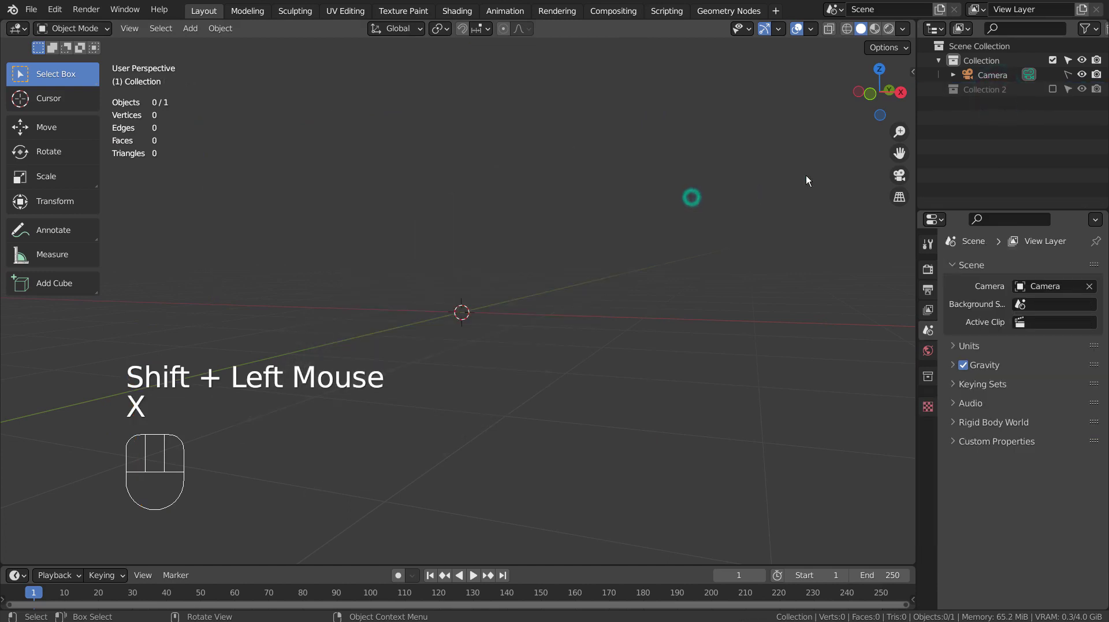
Step: Include Collection 2 in the scene again and select its cloud Volume object
double_click(1070, 88)
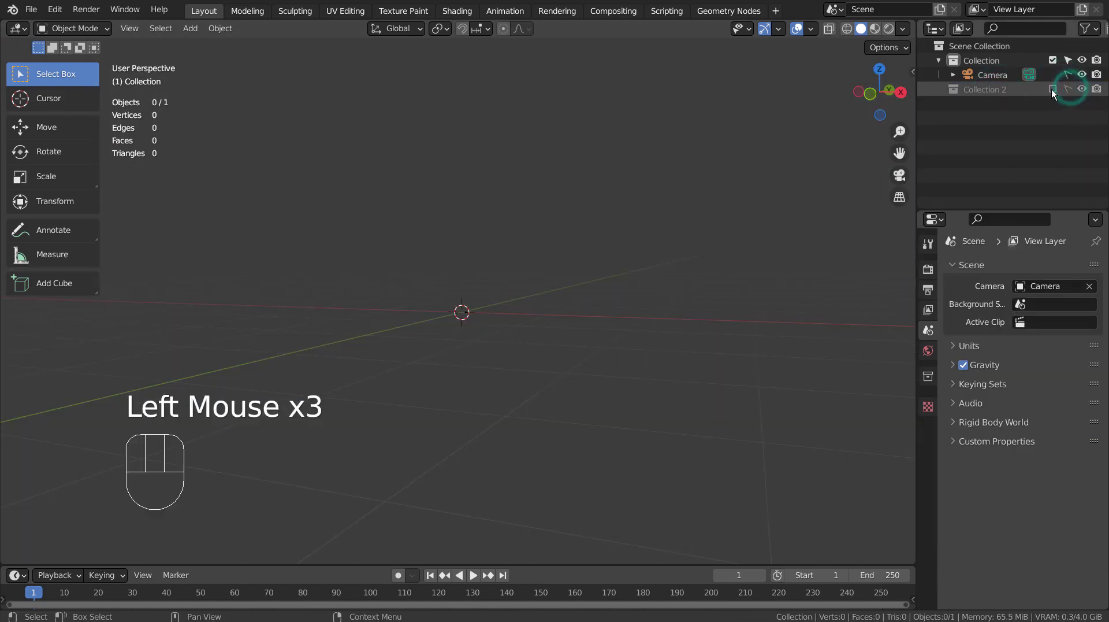
click(1069, 90)
click(1053, 88)
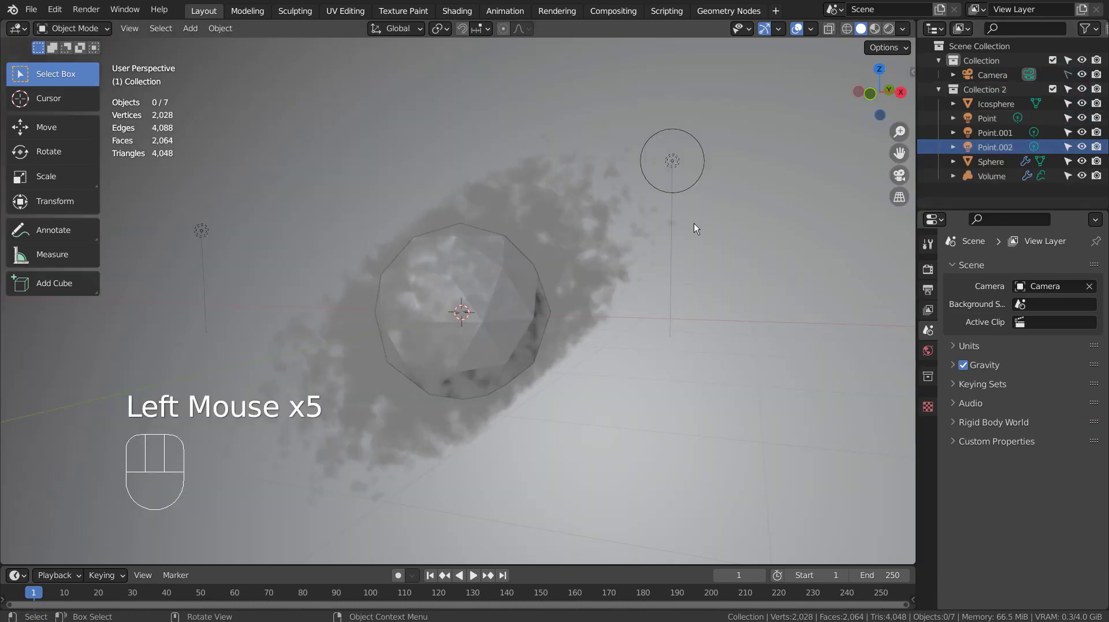
click(490, 292)
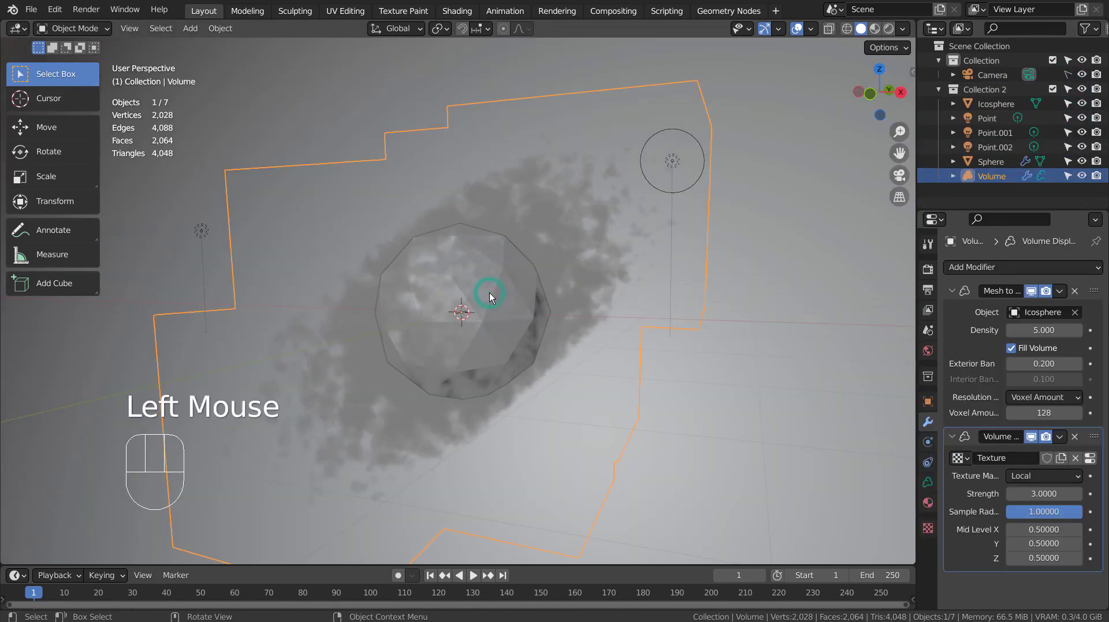
click(490, 293)
click(471, 286)
click(462, 278)
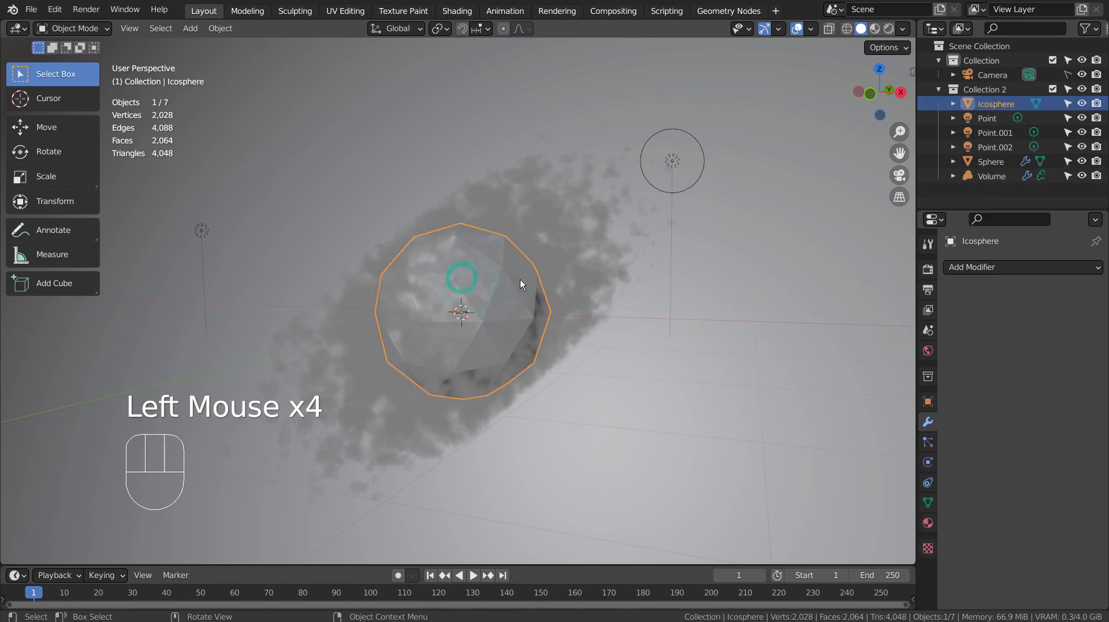
click(547, 209)
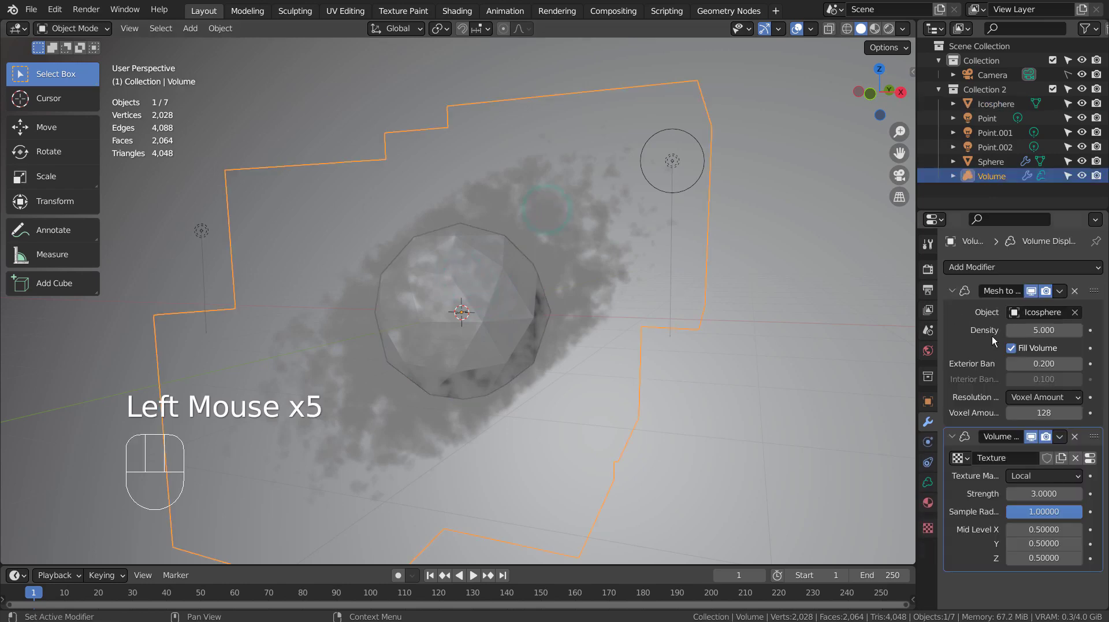
key(ctrl+space)
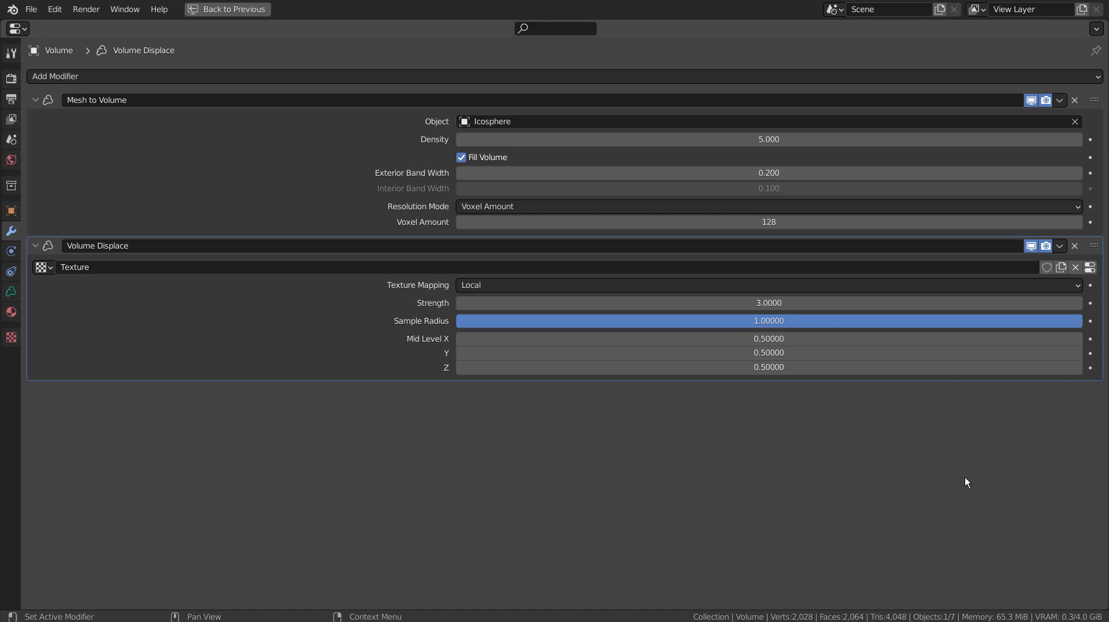
key(ctrl+space)
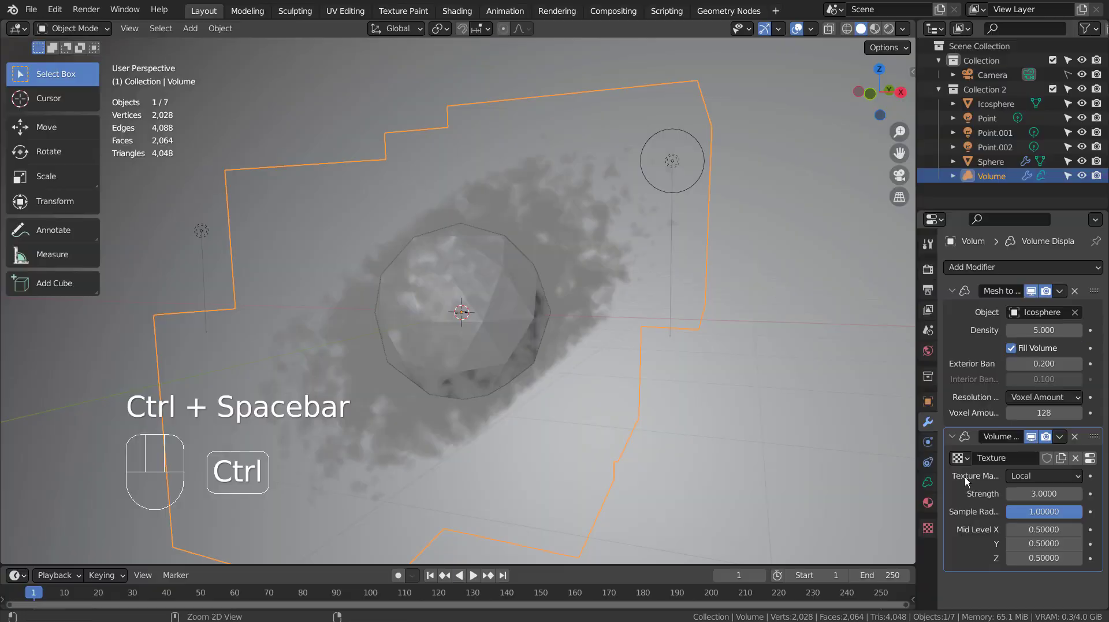
Step: Check the volume and Sphere materials, then select the Point light to show its 55555 W settings
click(928, 506)
click(927, 506)
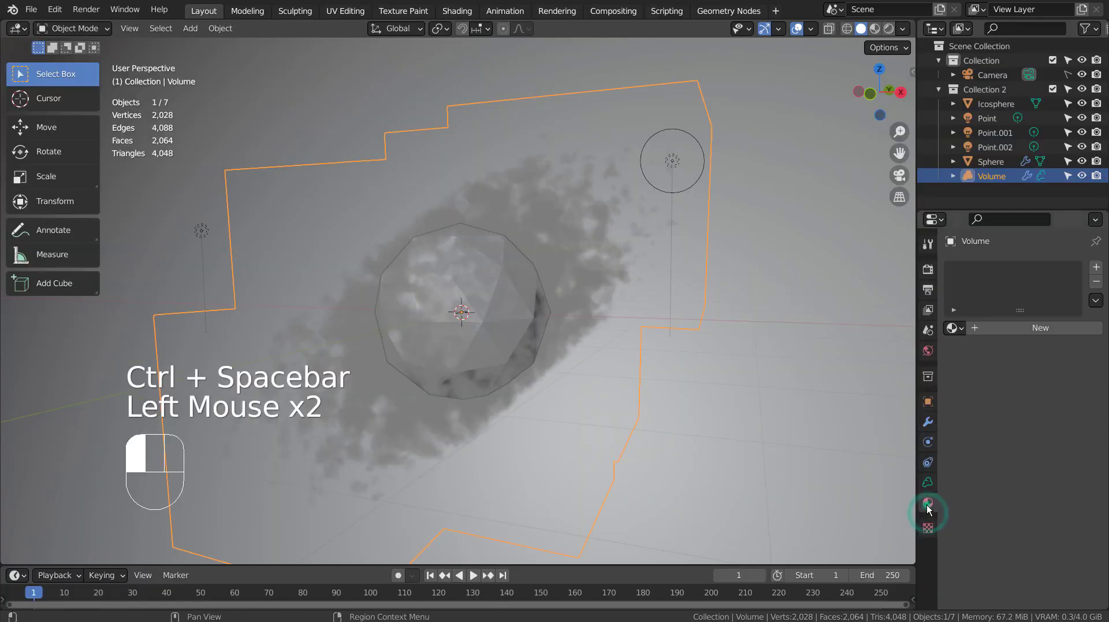
click(513, 313)
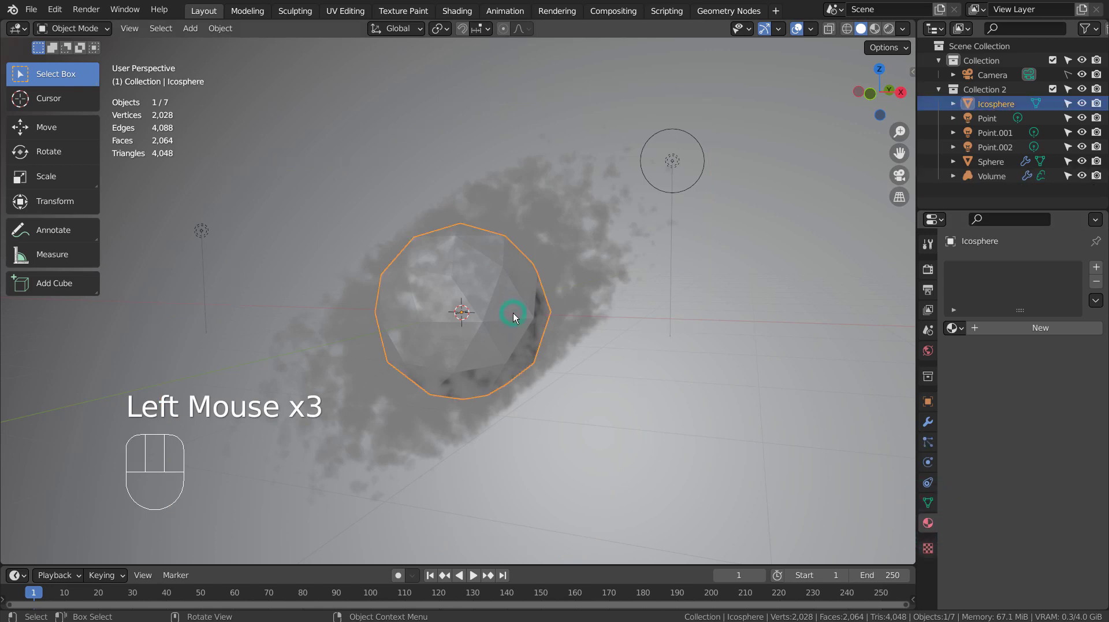
click(564, 235)
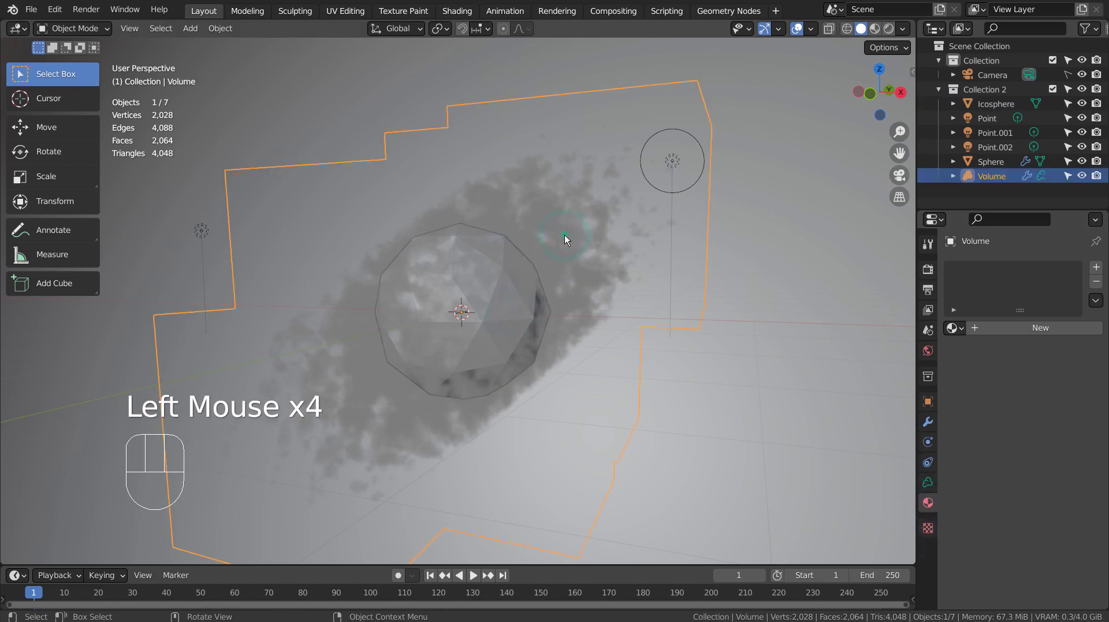
click(564, 234)
click(520, 310)
click(520, 309)
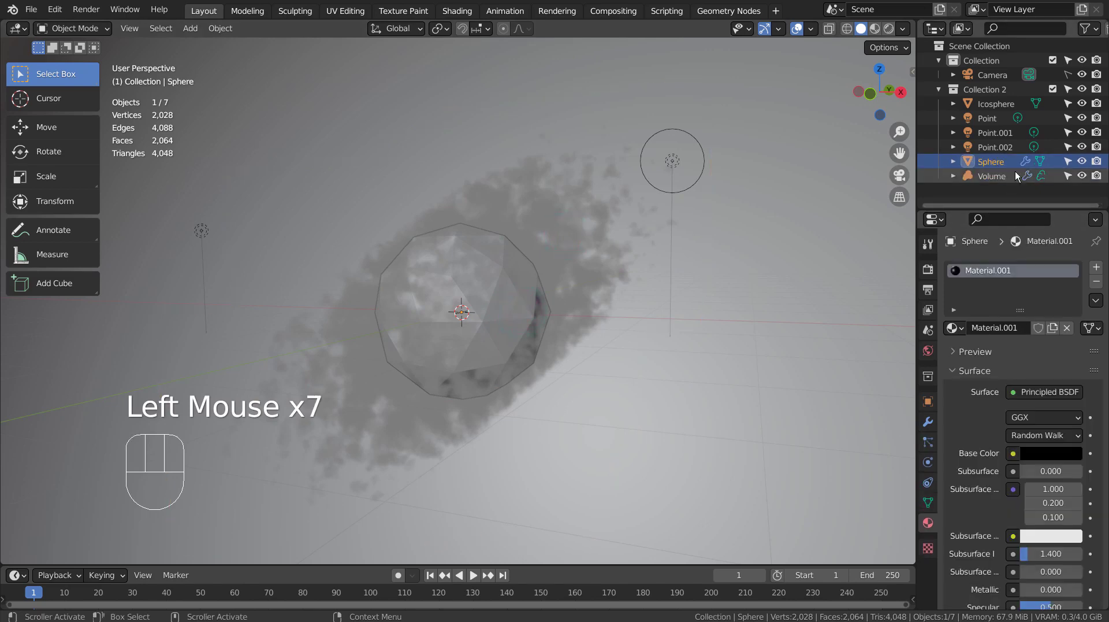
click(990, 124)
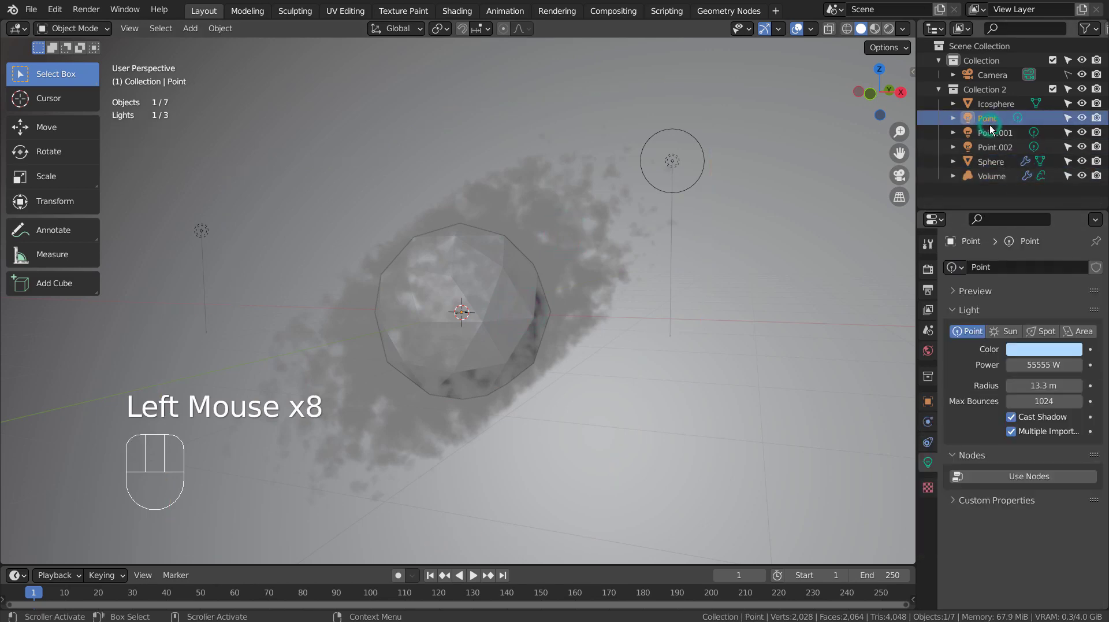
Step: Switch to wireframe shading, review the Point light's settings enlarged, and view through the camera
key(shift+z)
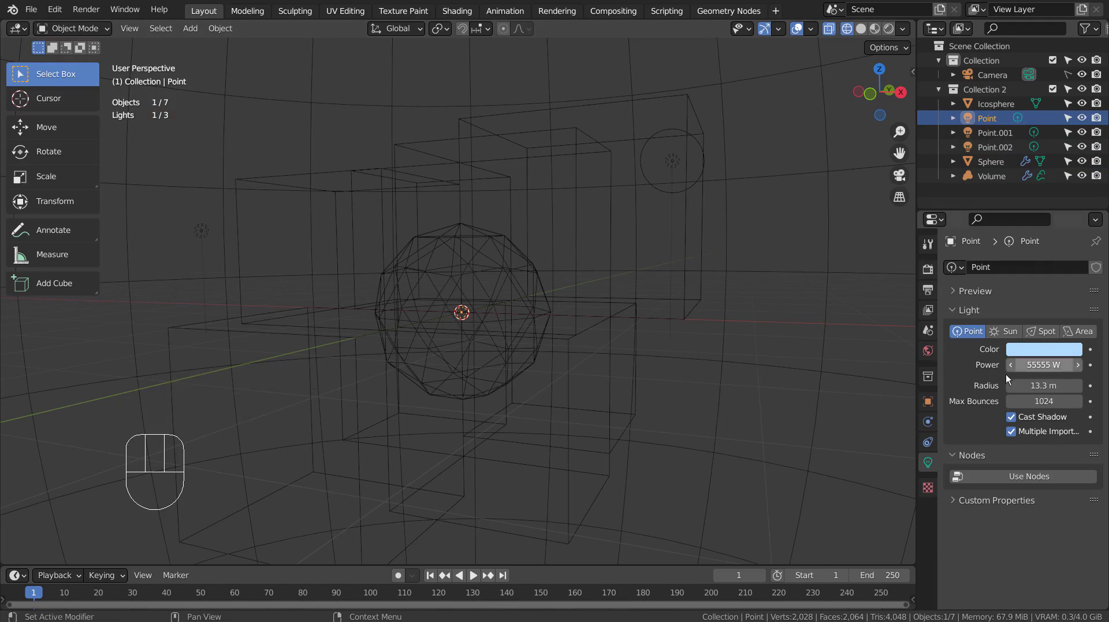
key(ctrl+space)
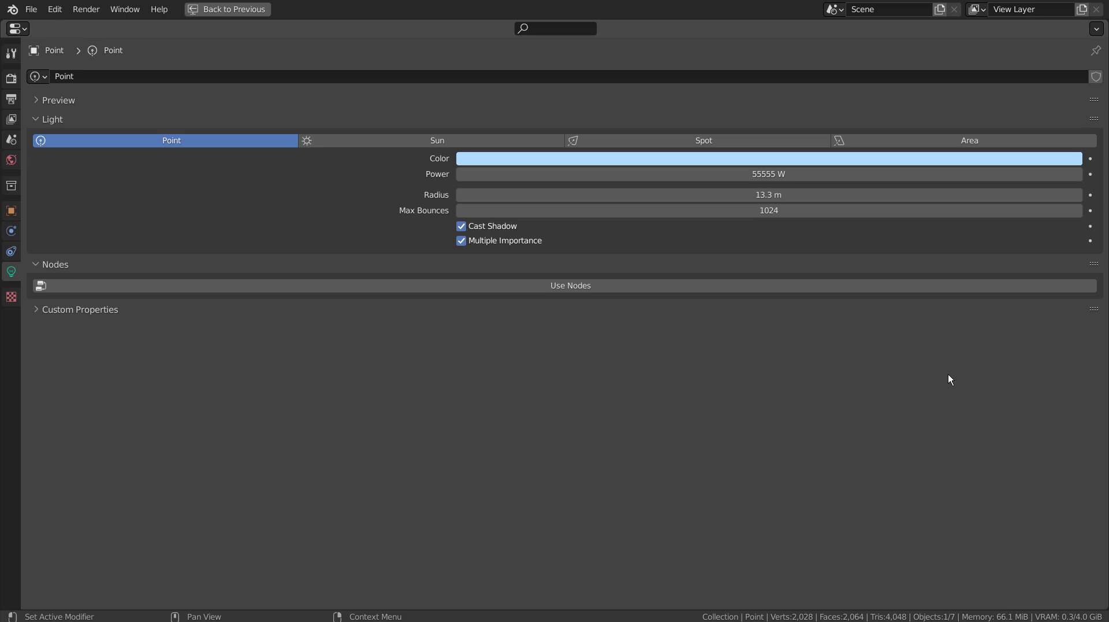
key(ctrl+space)
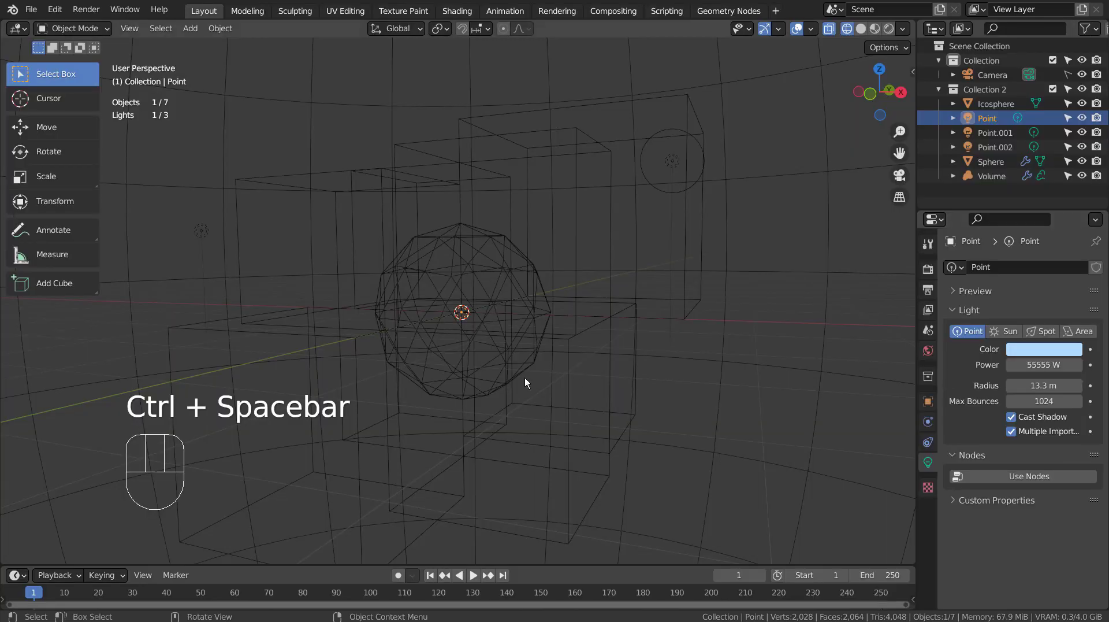
key(KP_0)
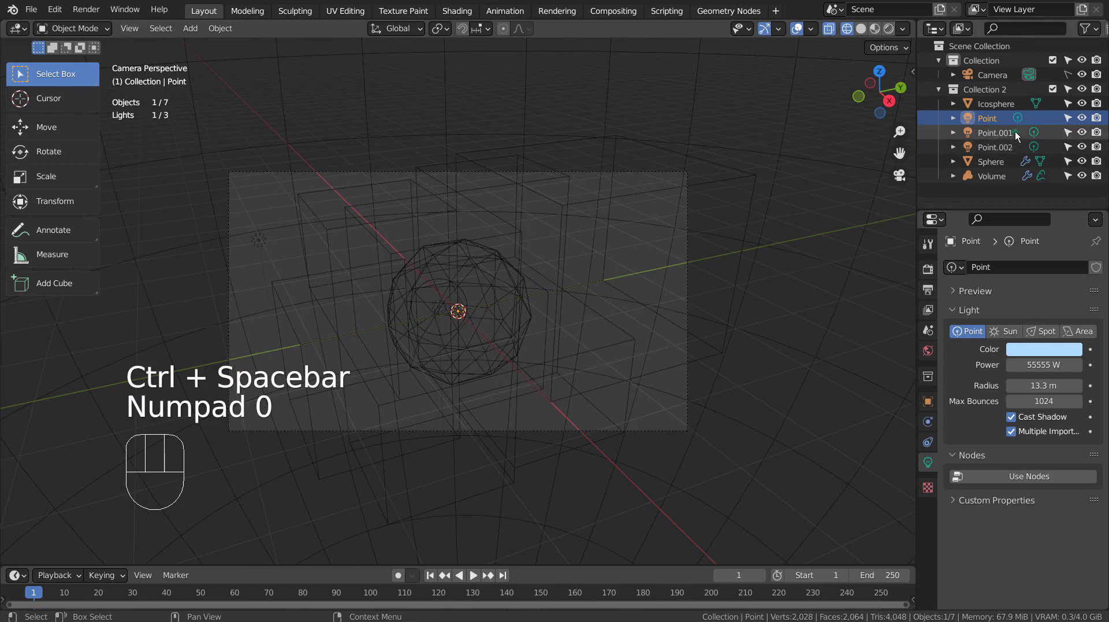
Step: Review Point.001's magenta 11111 W light settings in enlarged Properties
click(999, 134)
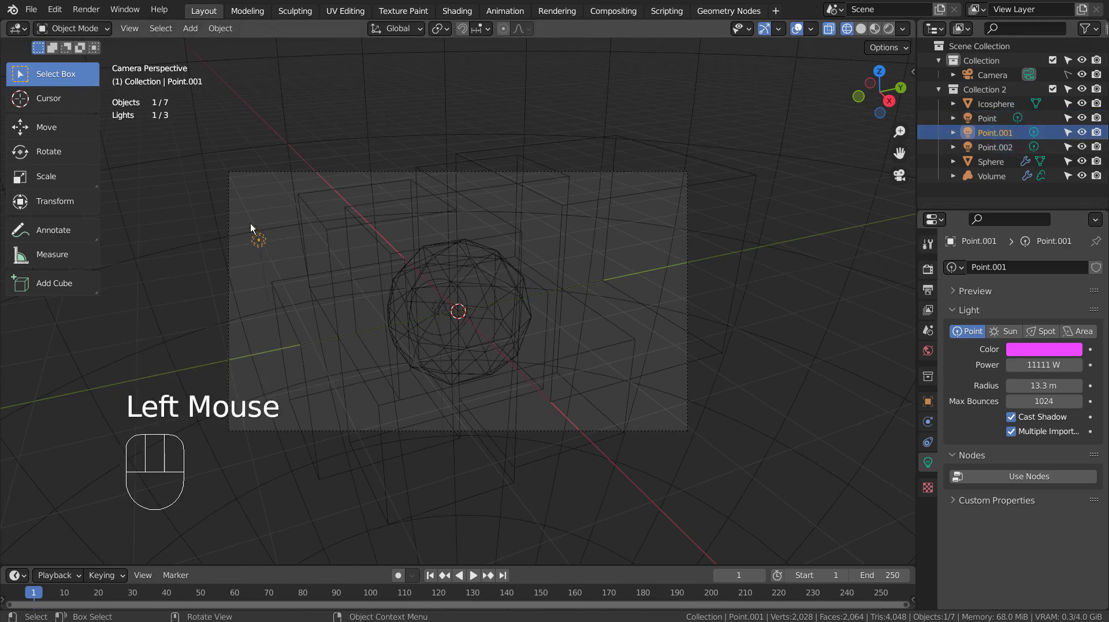
key(ctrl+space)
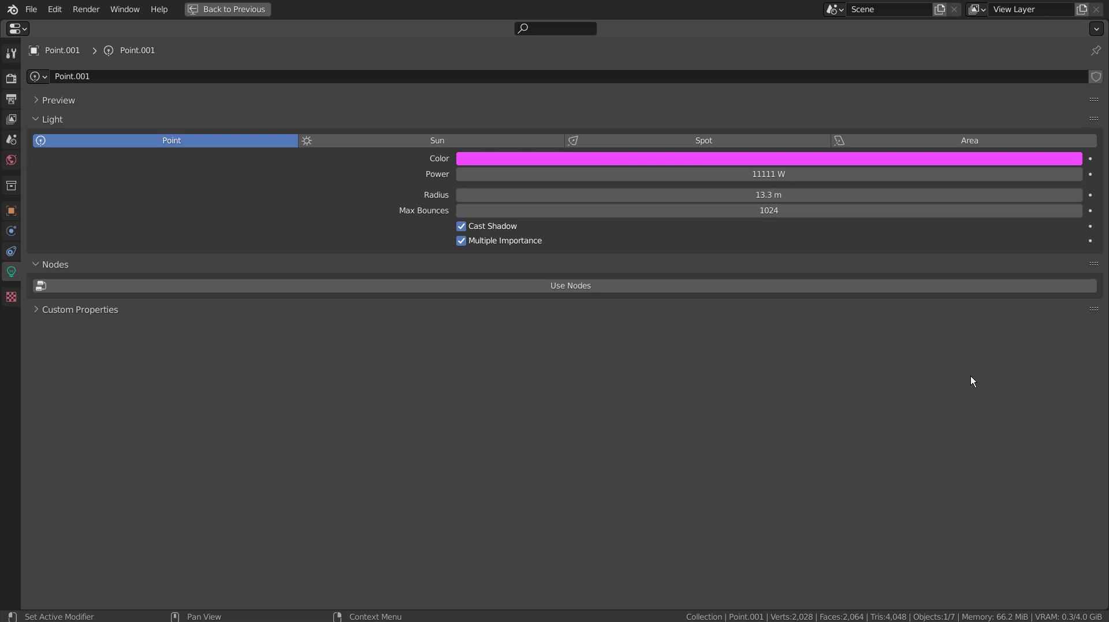
key(ctrl+space)
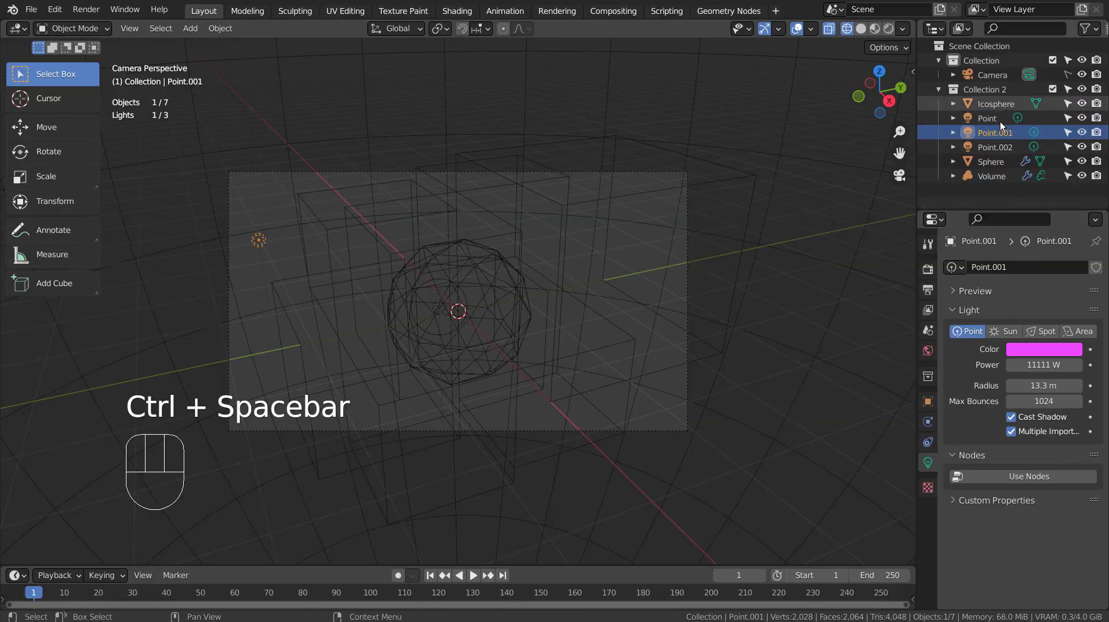
Step: Review Point.002's green 55 W, 0.25 m radius settings from the camera view
click(988, 147)
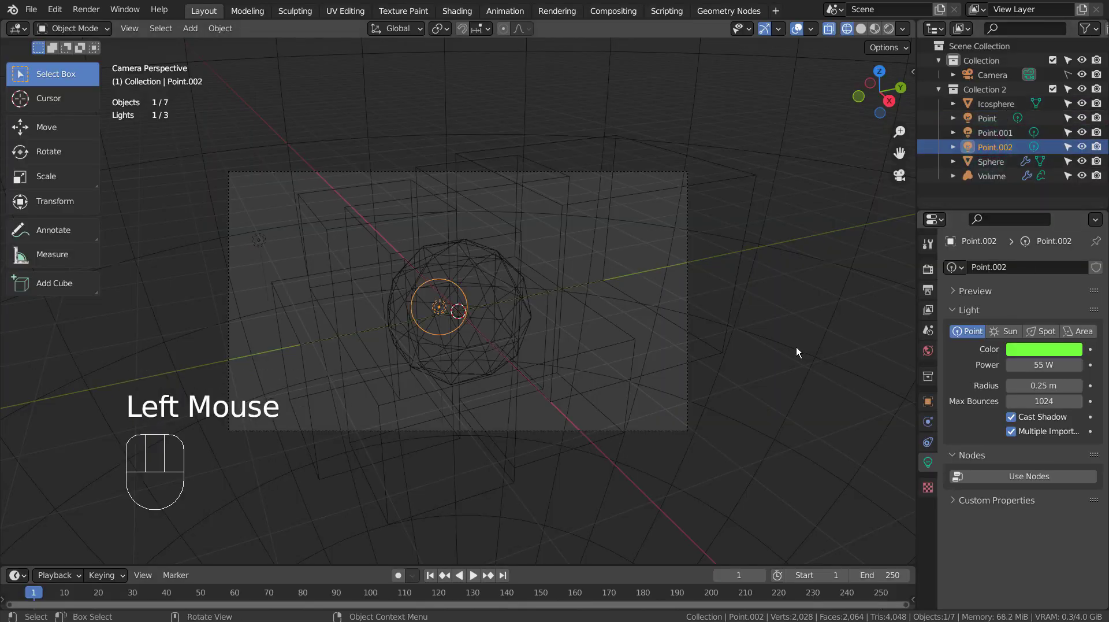
middle_drag(796, 347, 765, 321)
key(KP_0)
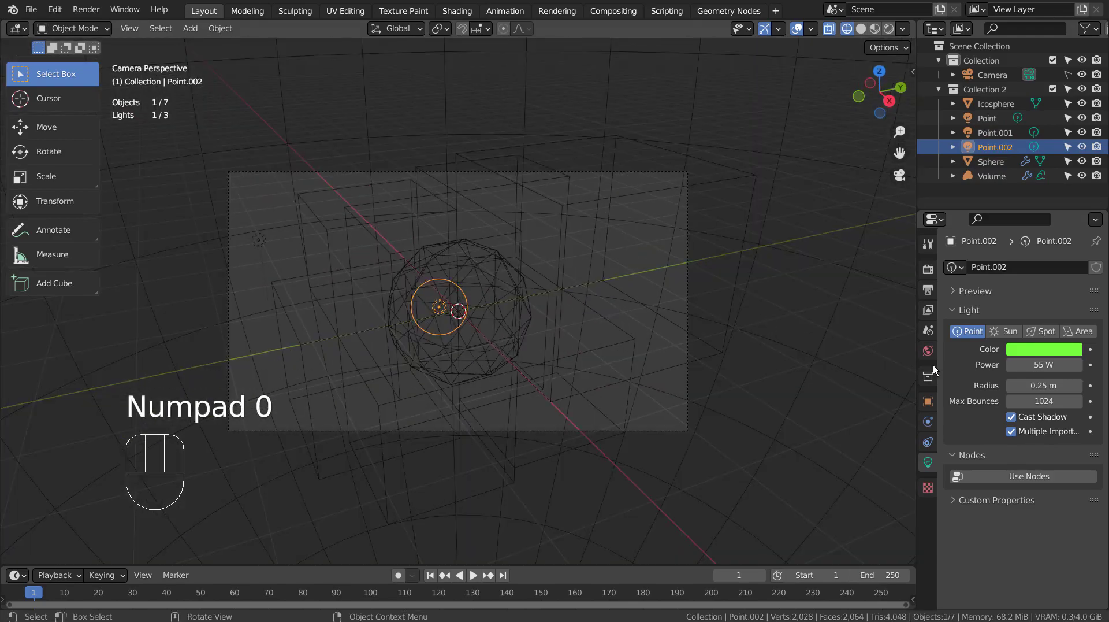
key(ctrl+space)
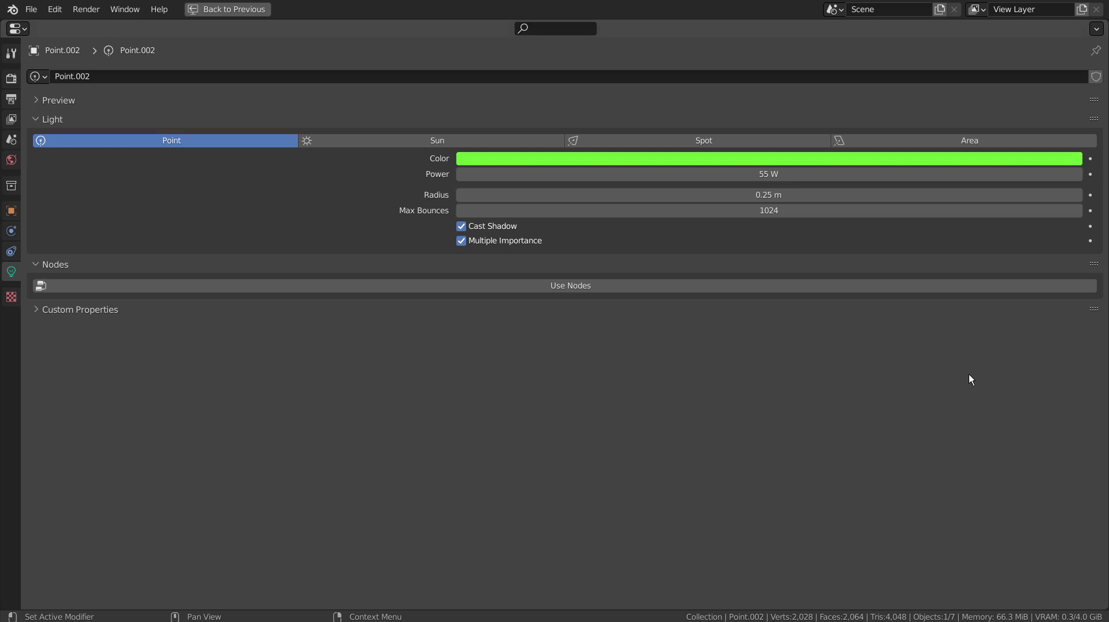
key(ctrl+space)
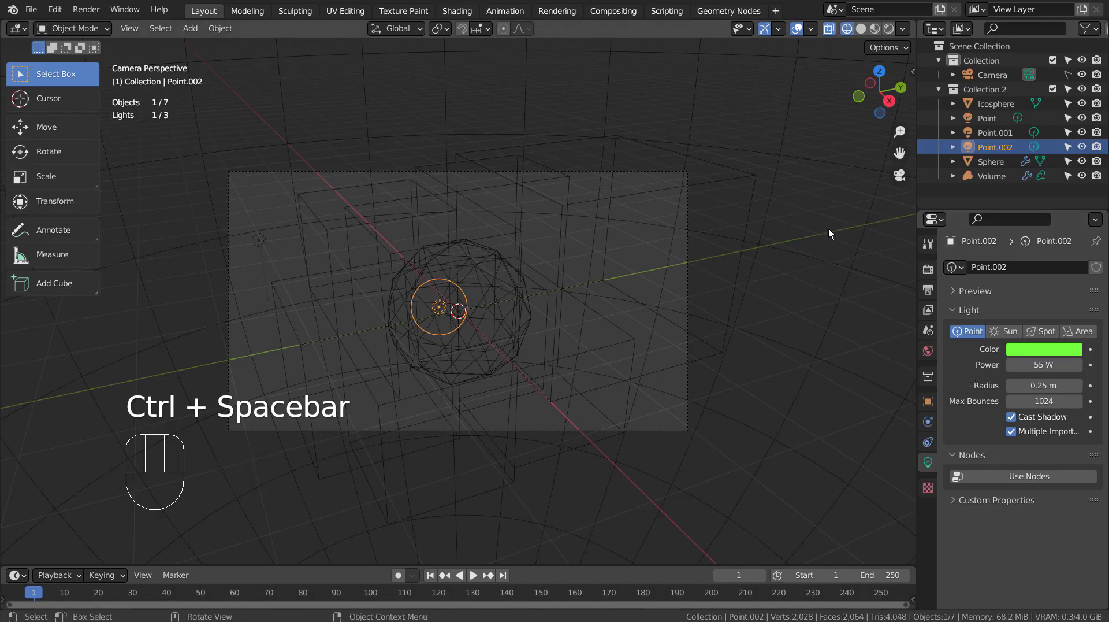
Step: Select the Sphere and read its black Principled BSDF material, roughness 0.500, in enlarged Properties
click(737, 152)
scroll(747, 254, down, 5)
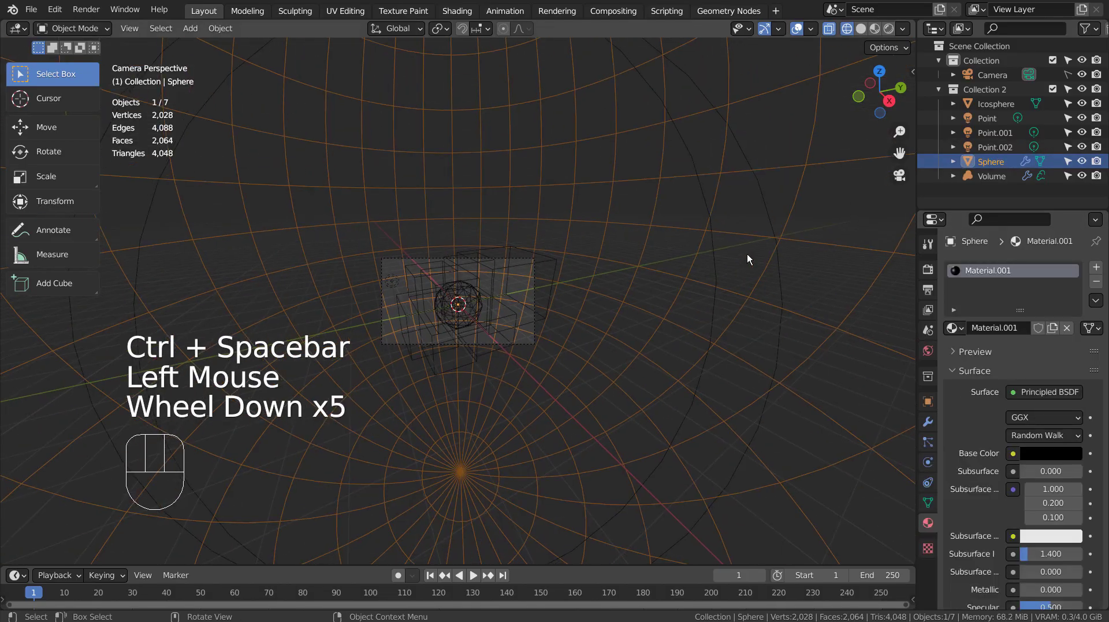
key(ctrl+space)
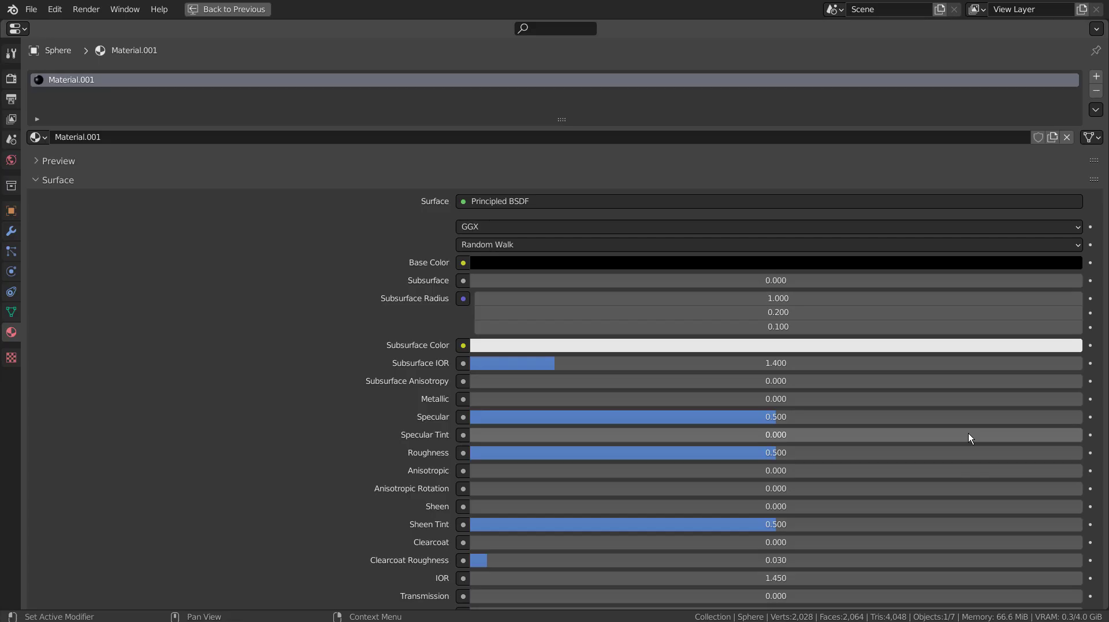
scroll(969, 432, down, 5)
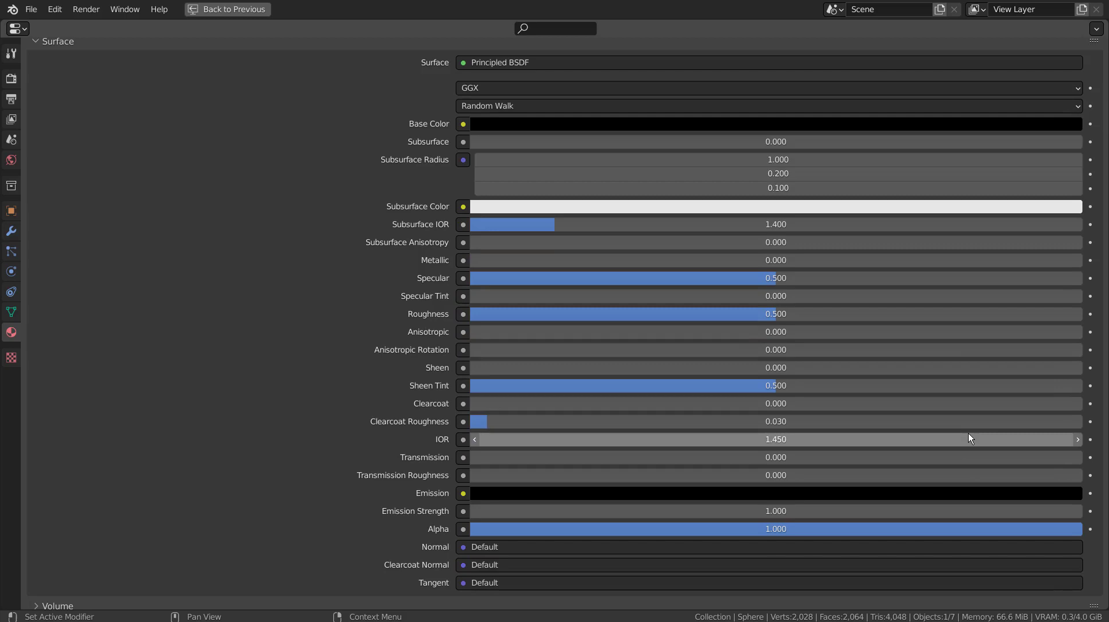
key(ctrl+space)
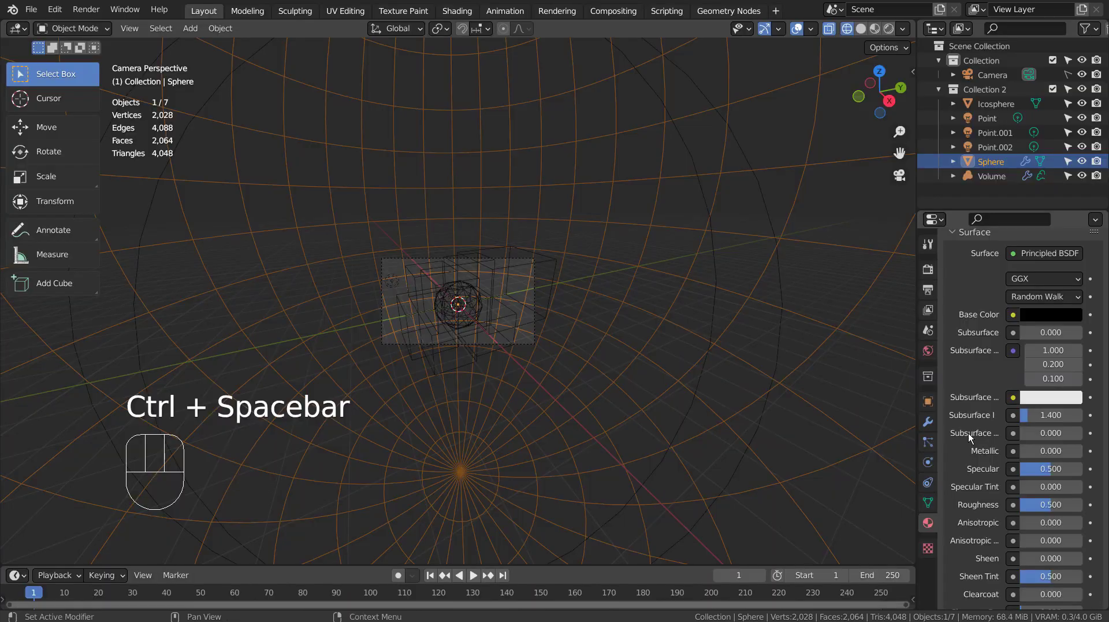
scroll(642, 355, up, 5)
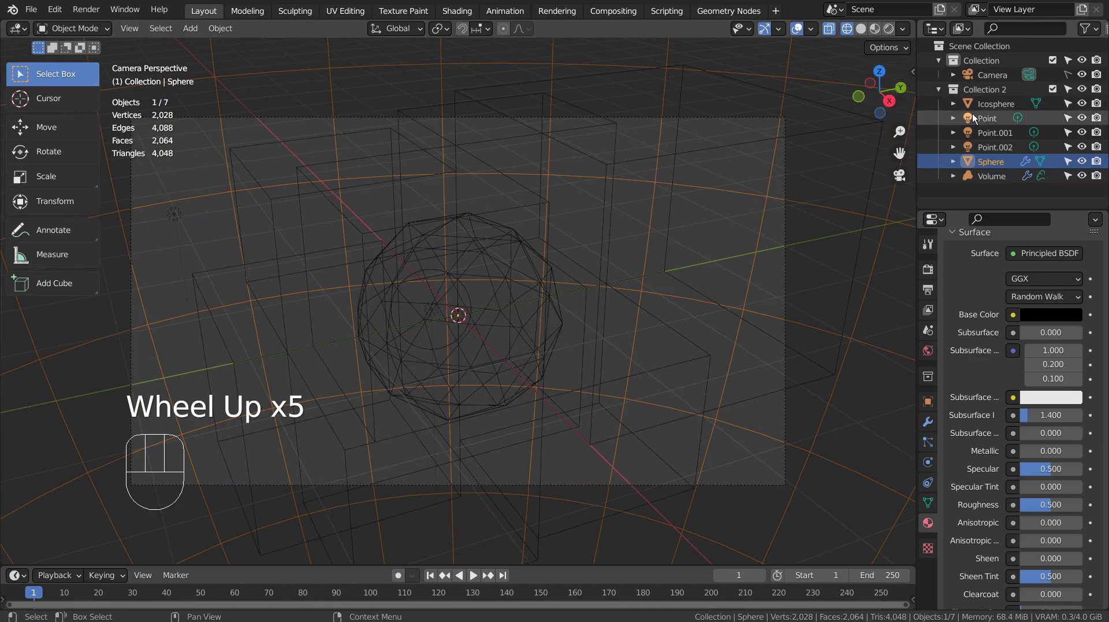
click(928, 351)
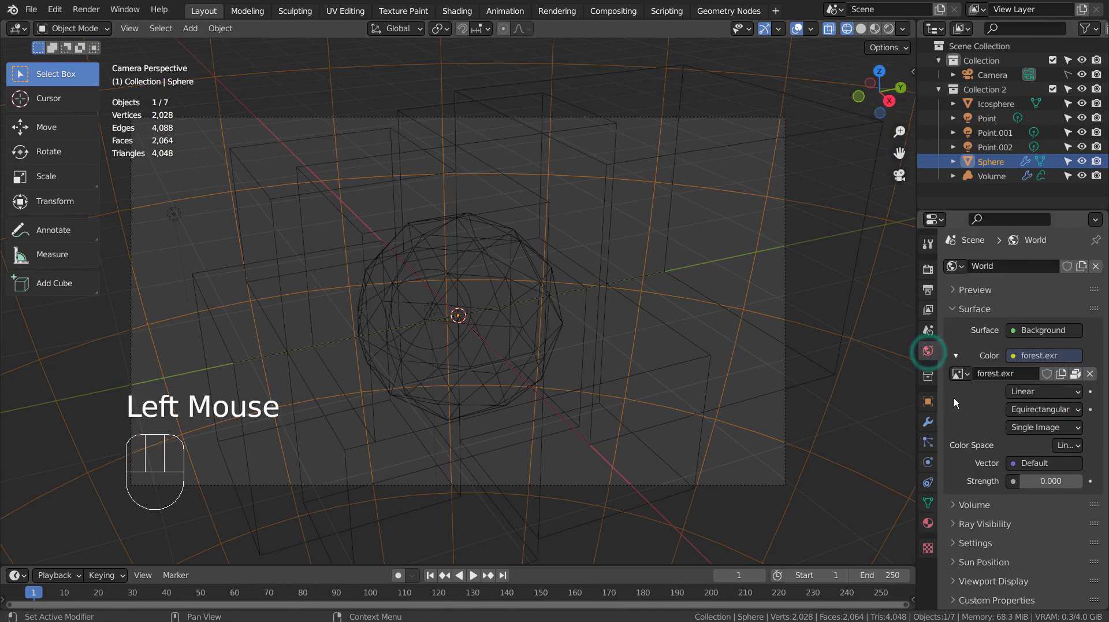
key(ctrl+space)
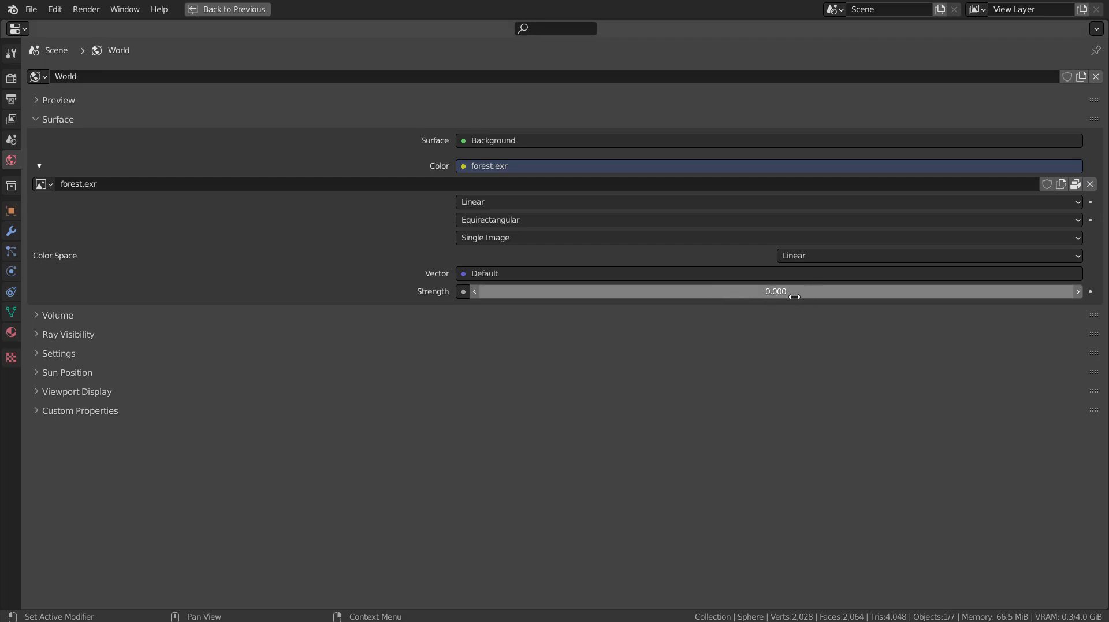
key(ctrl)
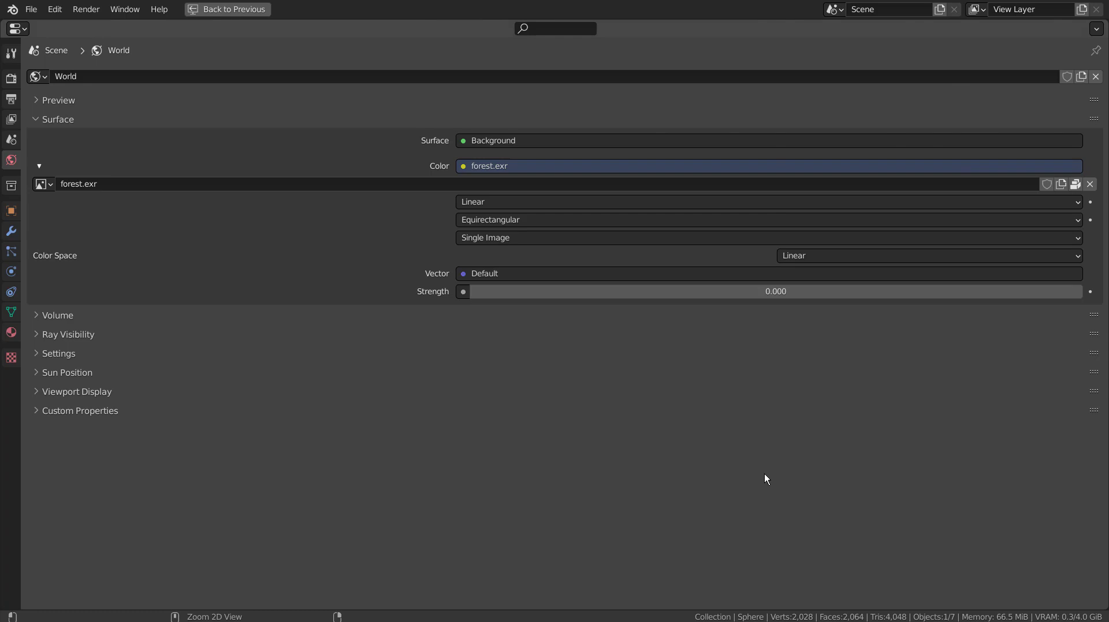
key(ctrl+space)
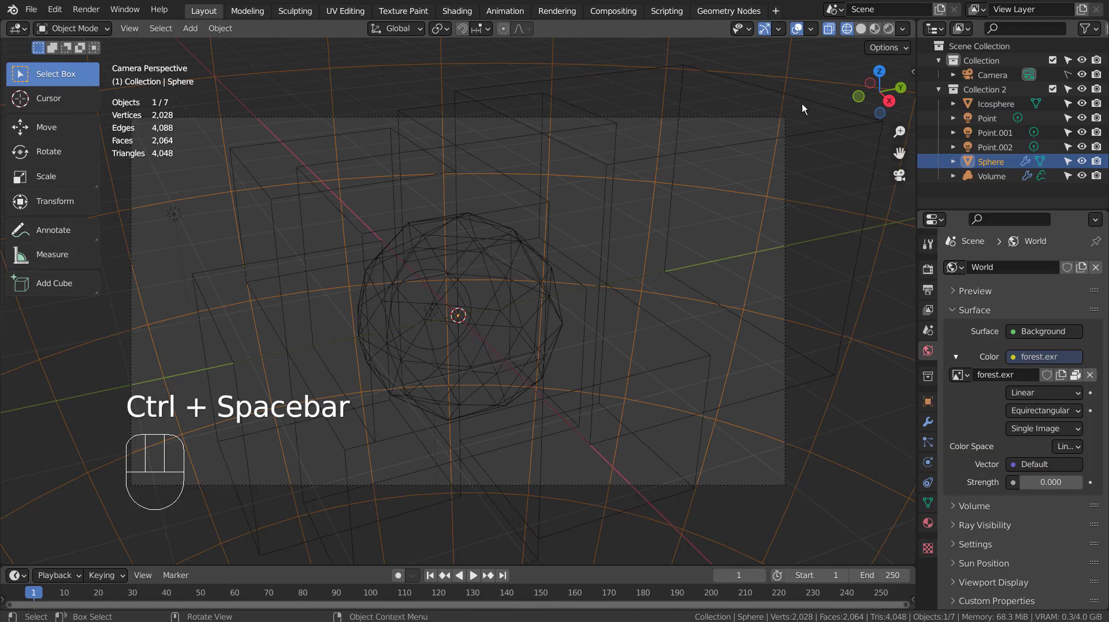
Step: Switch the viewport shading through Material Preview to Rendered
click(878, 30)
click(888, 28)
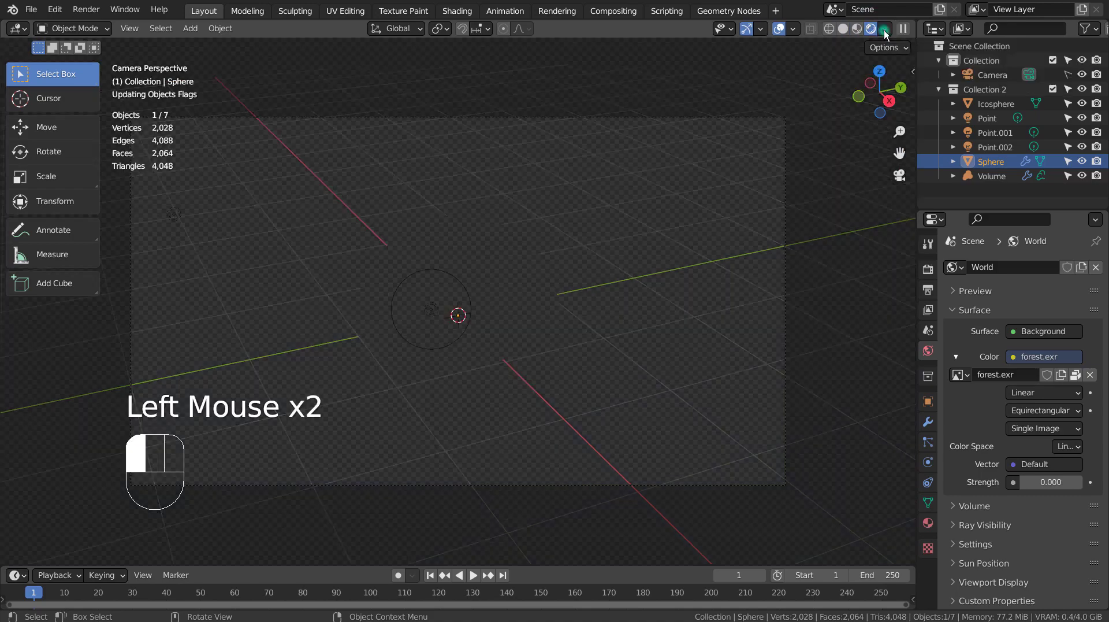